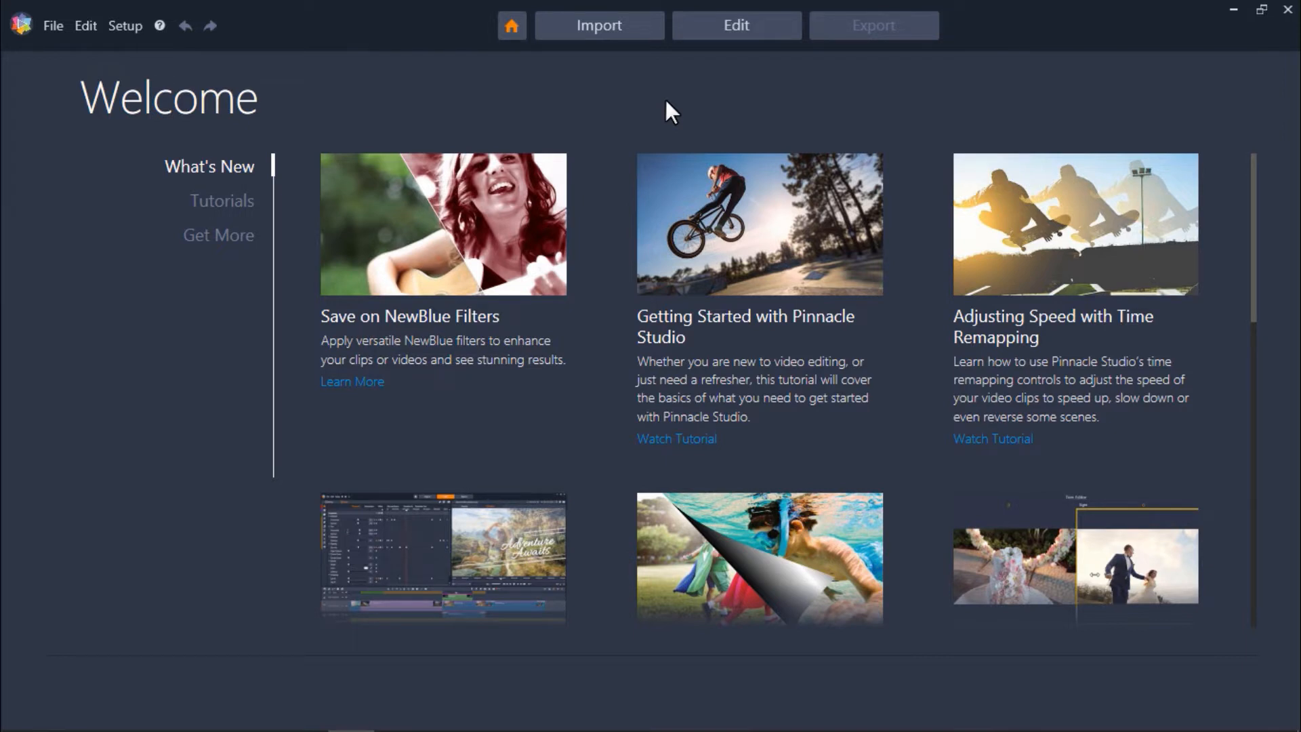
# Open the Stop Motion import and choose ManyCam Virtual Webcam as the capture device.
pyautogui.click(640, 31)
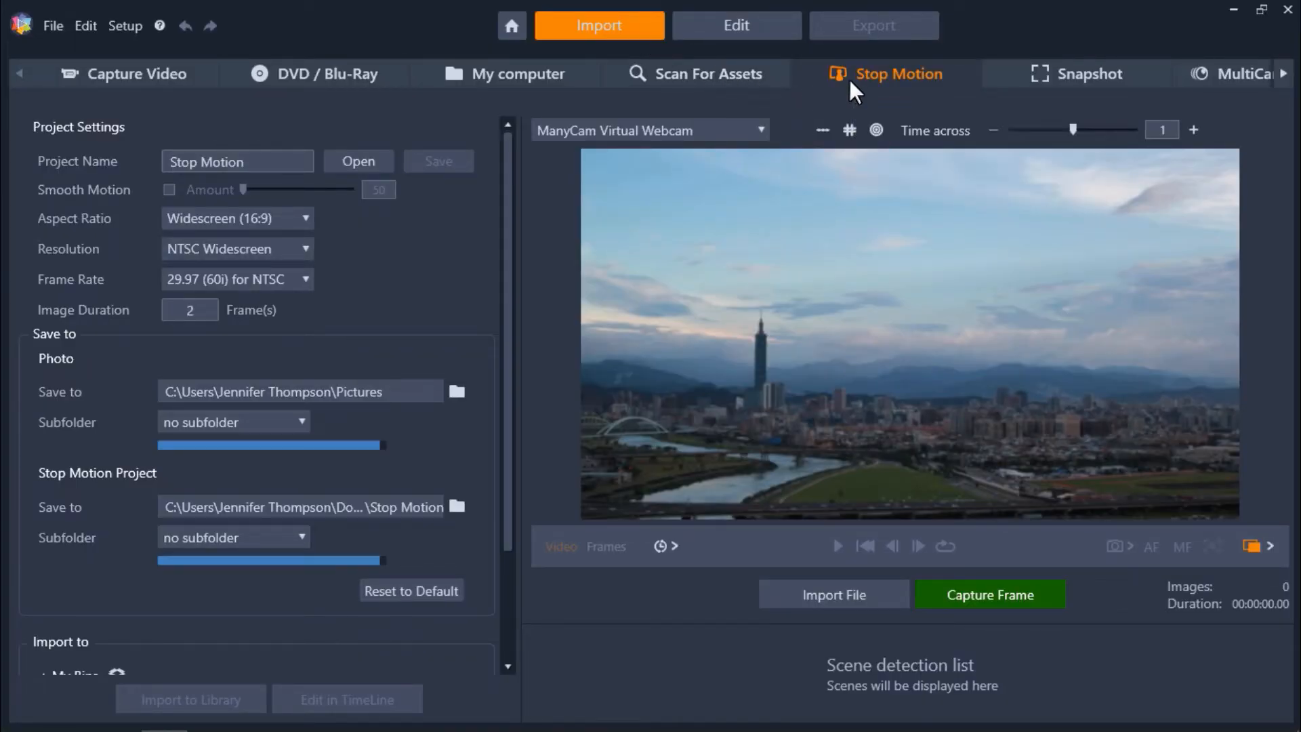
pyautogui.click(768, 129)
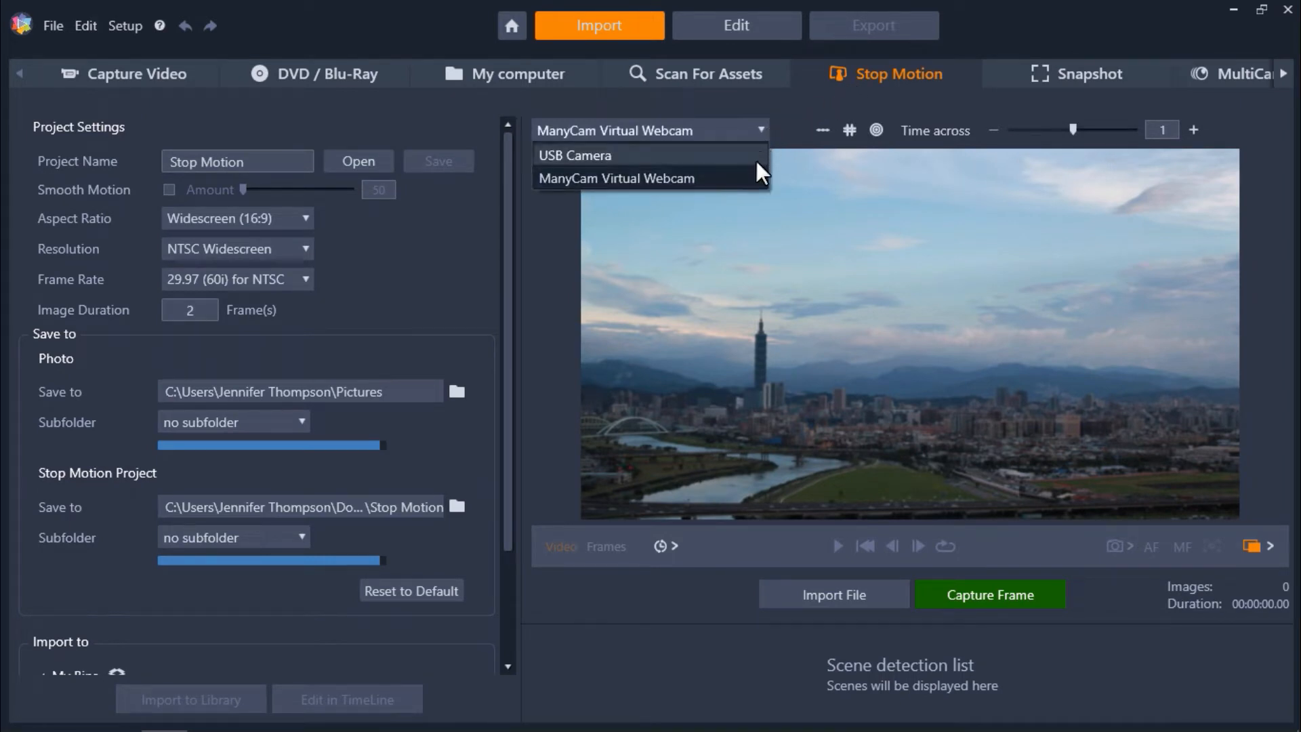
pyautogui.click(751, 177)
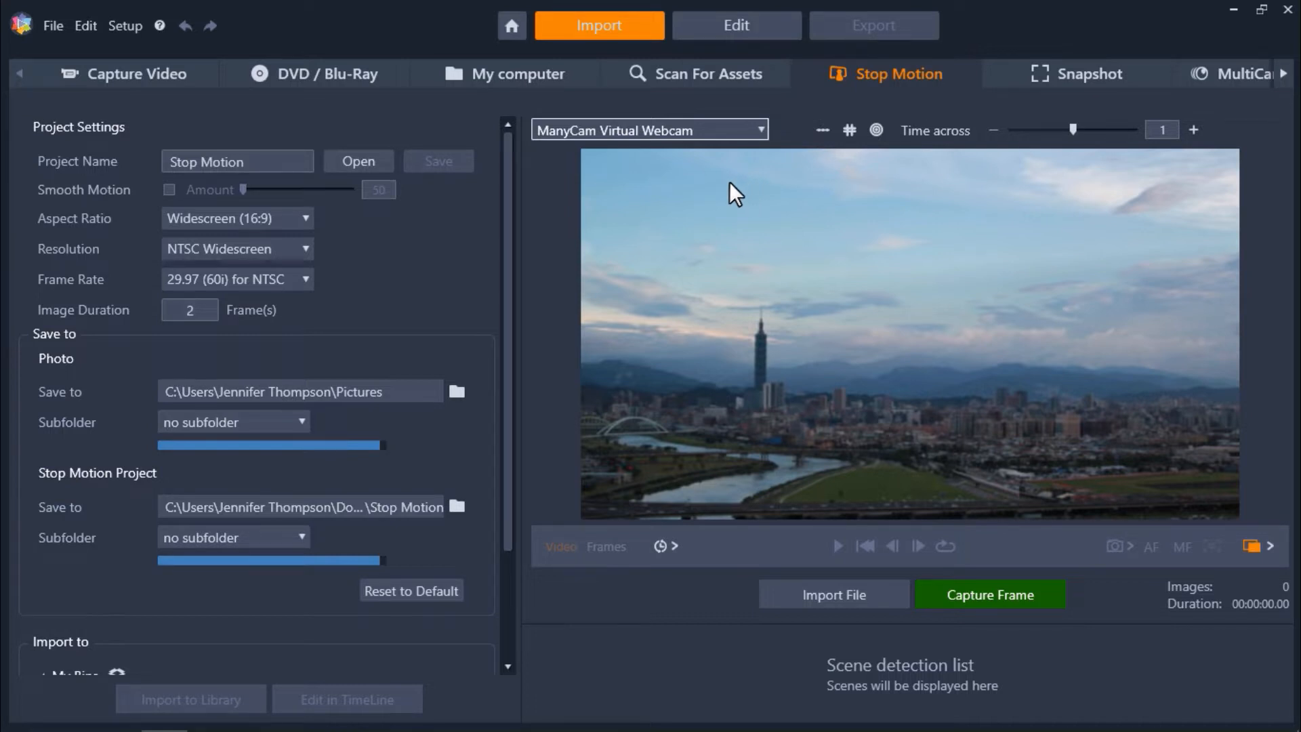
# Name the stop motion project City View and save its photos to the 08-05-2019 - Time Lapse folder.
pyautogui.click(298, 162)
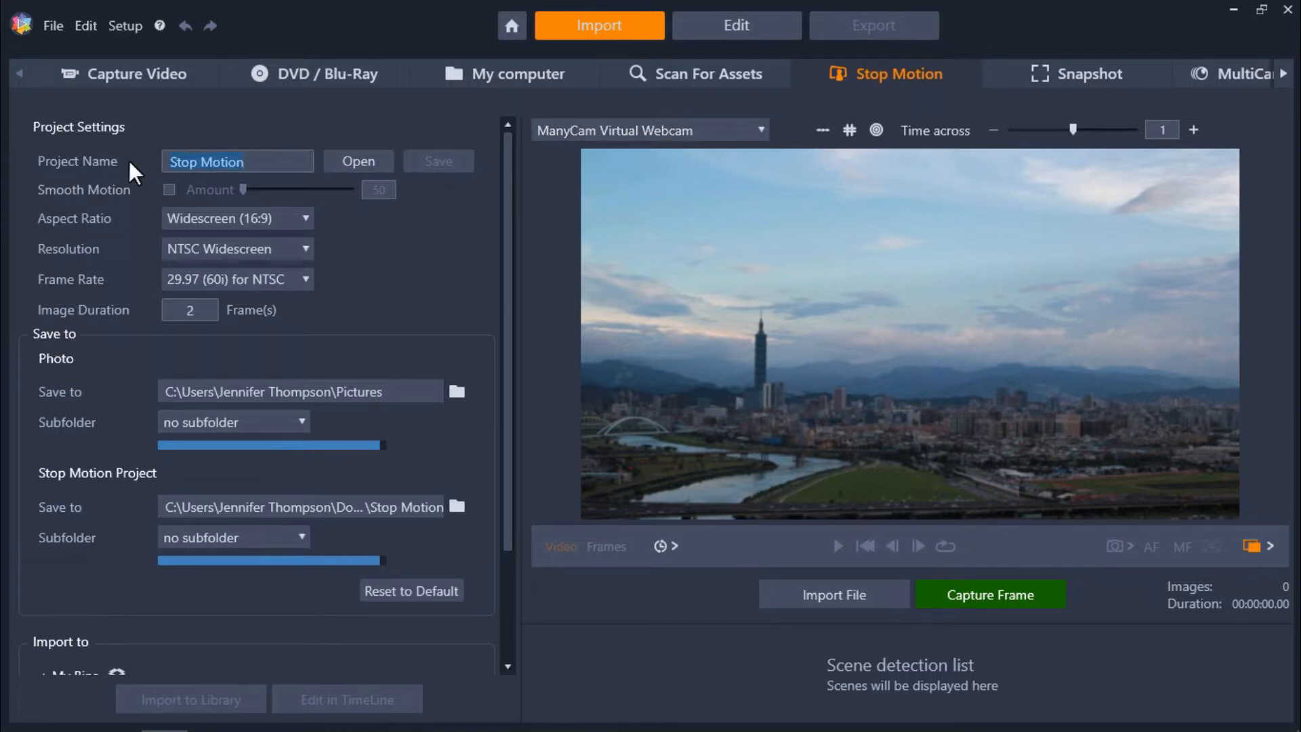
pyautogui.write('City View')
pyautogui.click(455, 393)
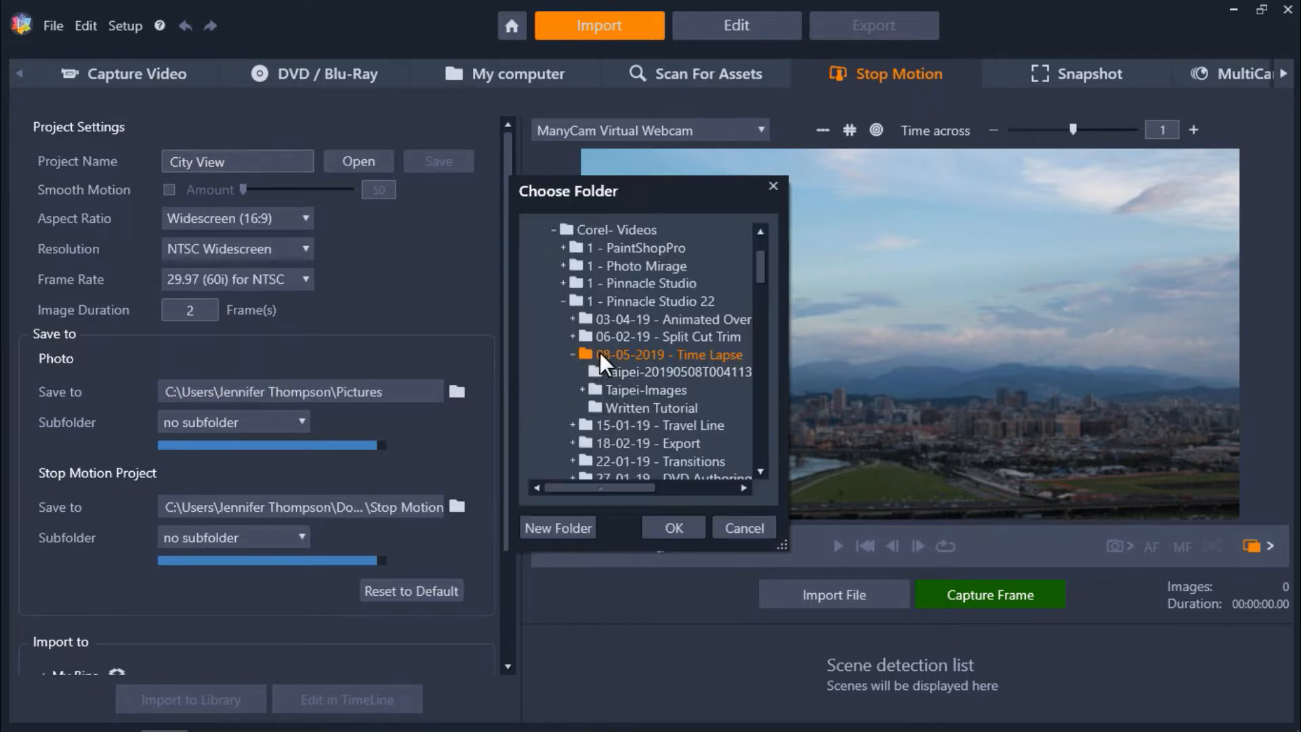
pyautogui.click(673, 525)
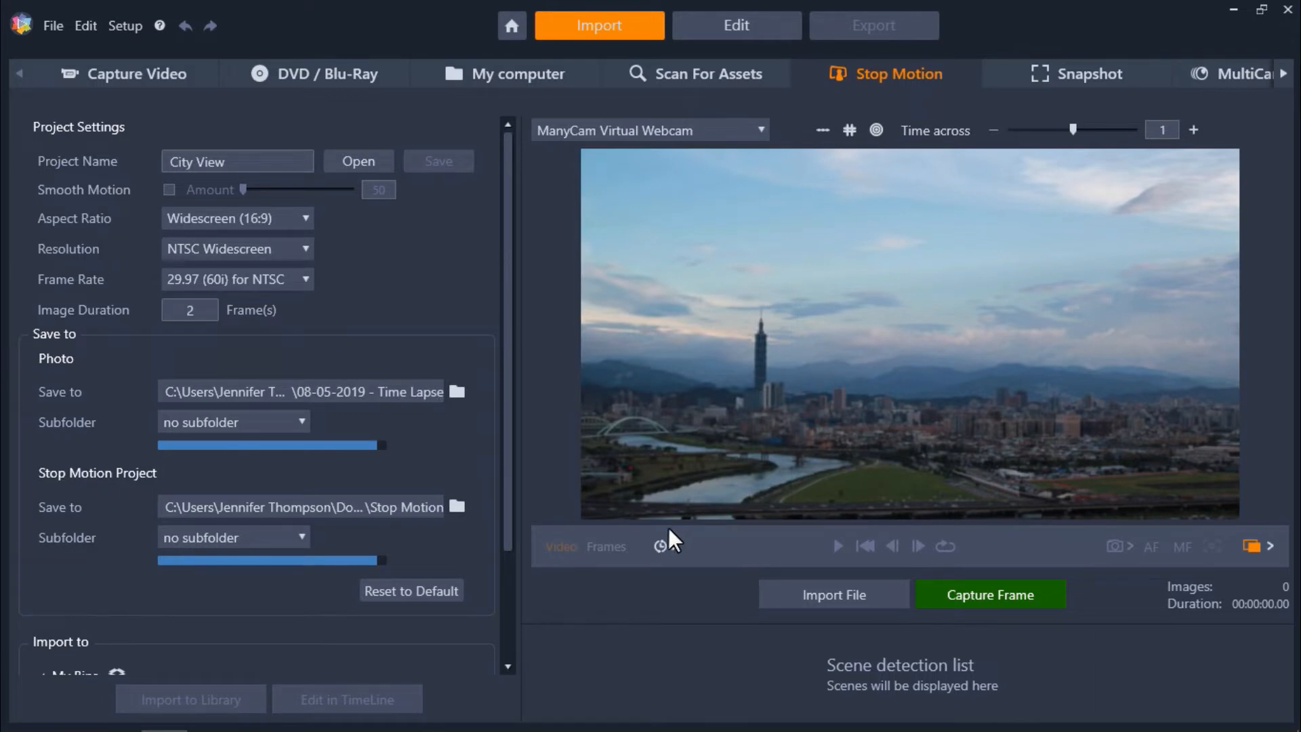
# Enable auto capture with a 3-second interval and a 15-second duration, and capture a series of frames.
pyautogui.click(659, 546)
pyautogui.click(675, 546)
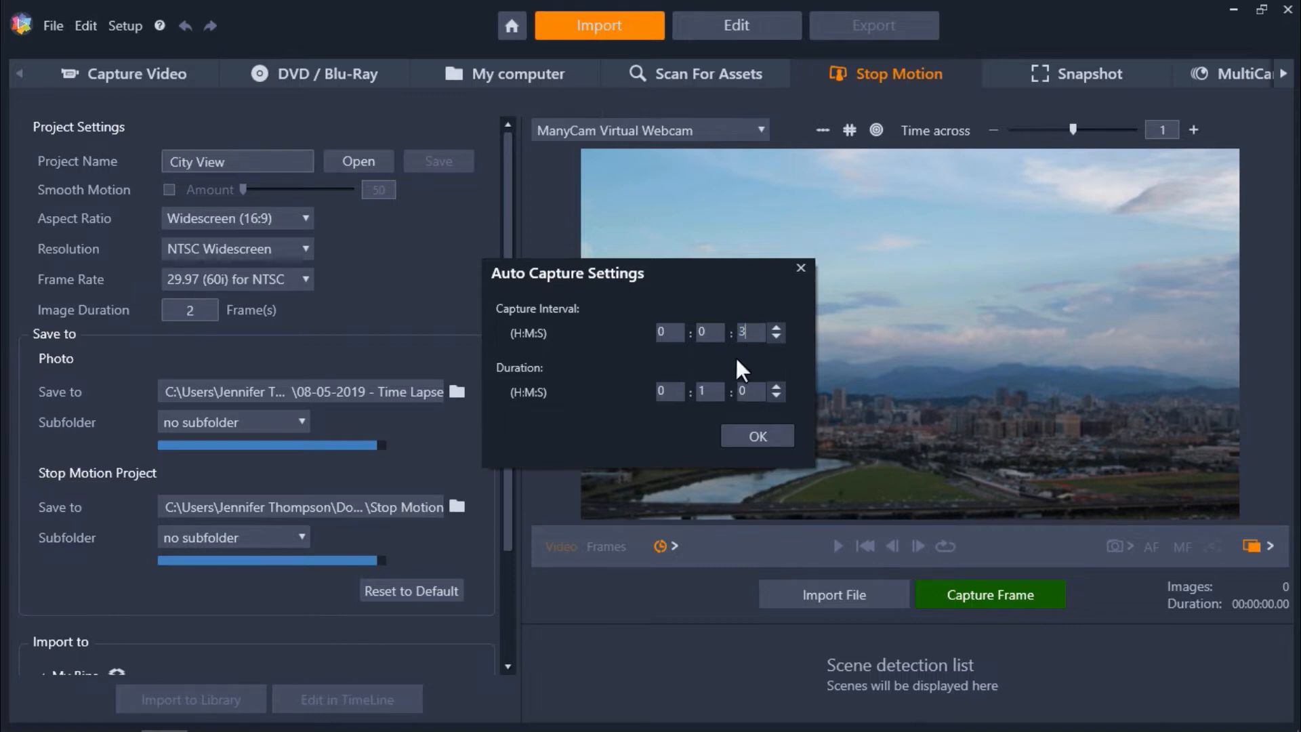
pyautogui.press('BackSpace')
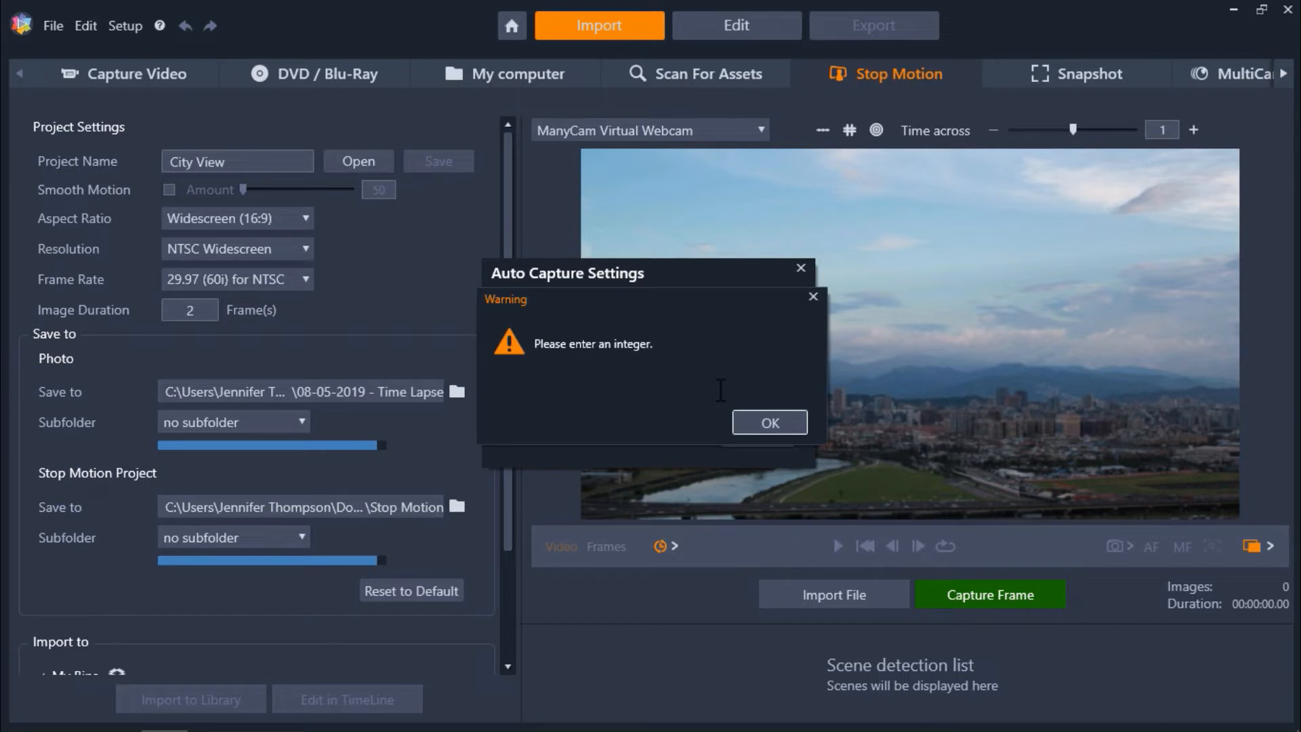
pyautogui.click(749, 420)
pyautogui.write('0')
pyautogui.doubleClick(752, 391)
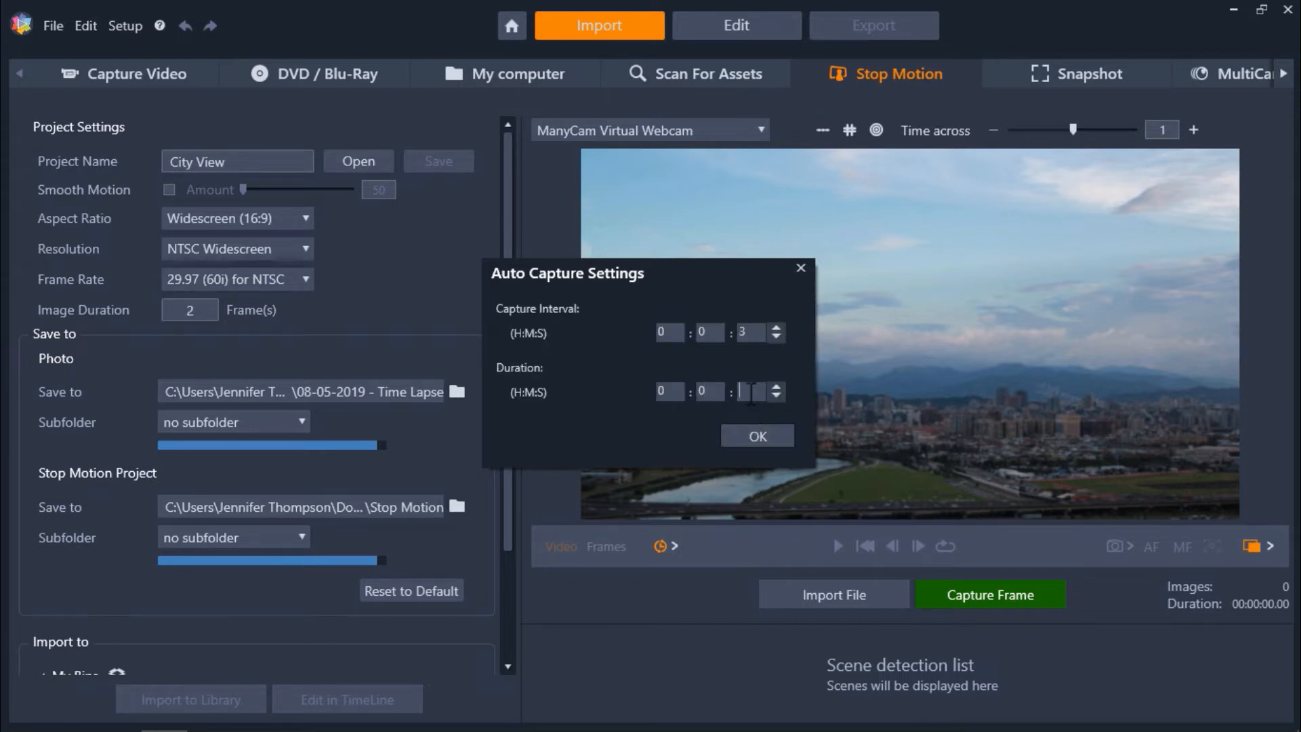
pyautogui.write('15')
pyautogui.click(770, 435)
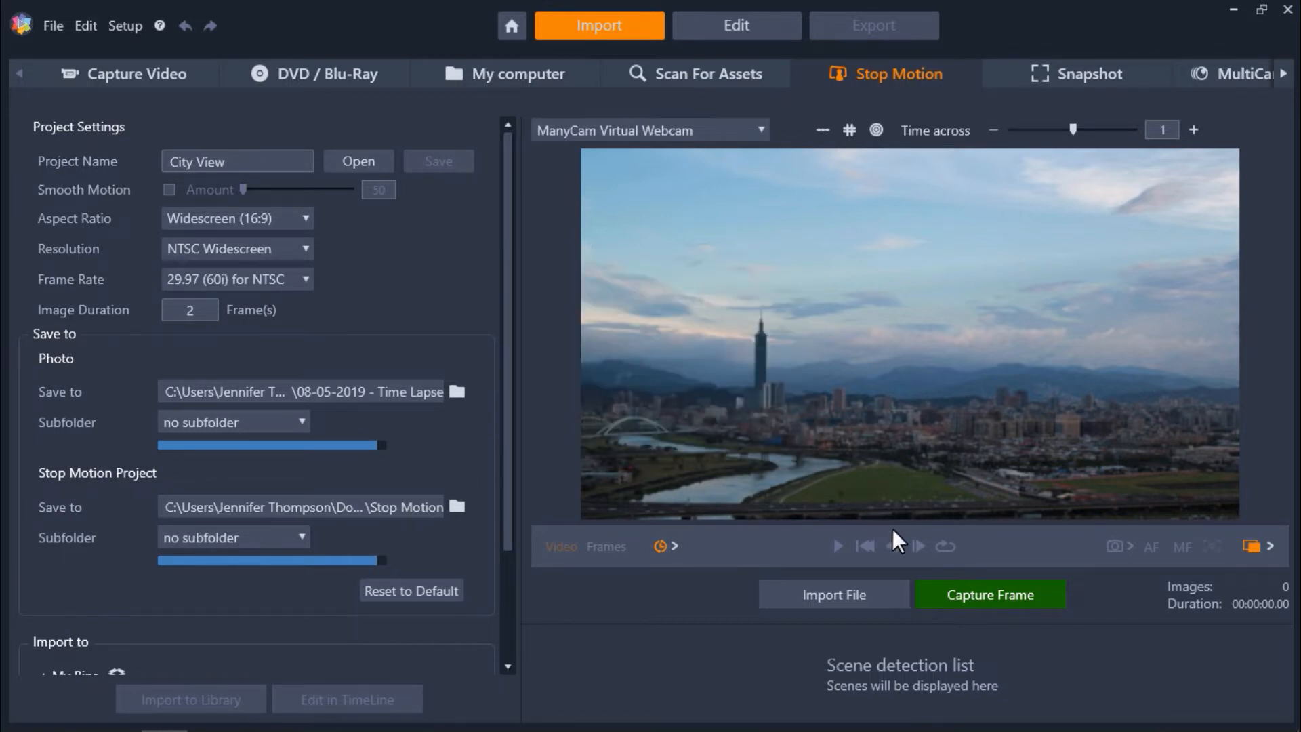
pyautogui.click(933, 587)
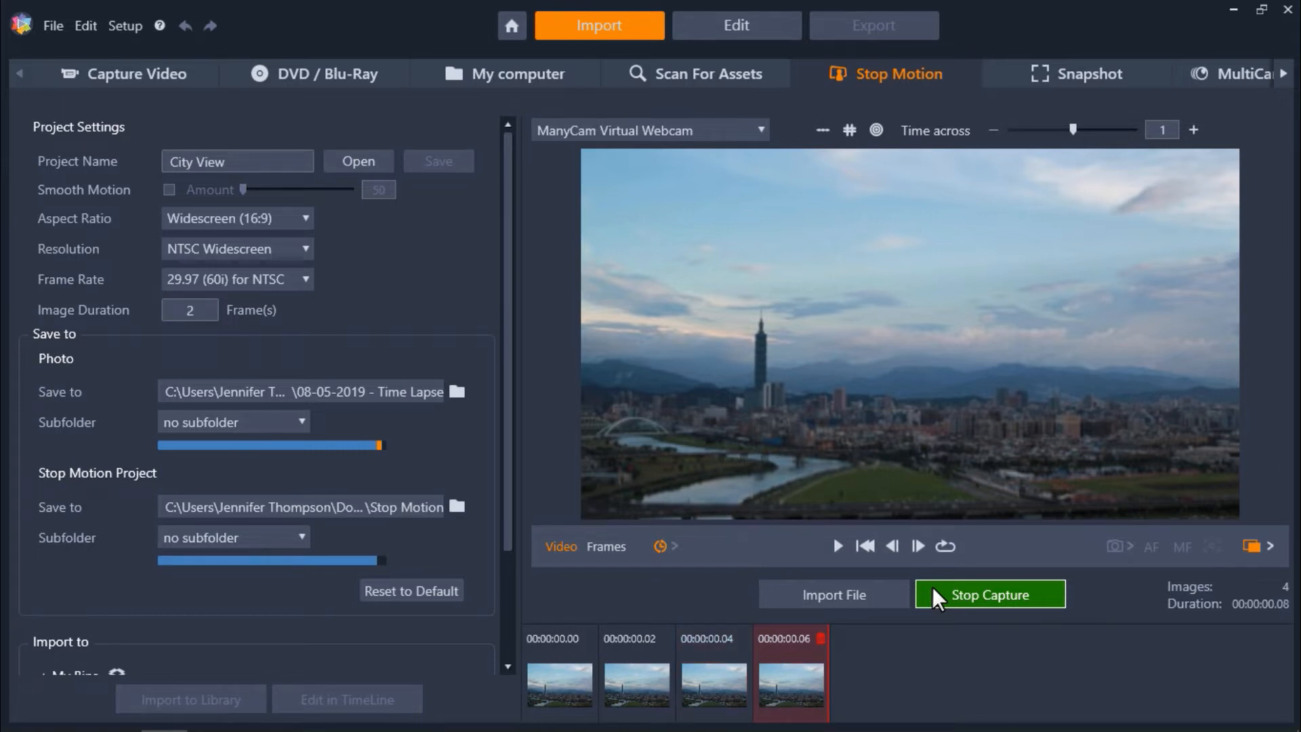
pyautogui.click(932, 594)
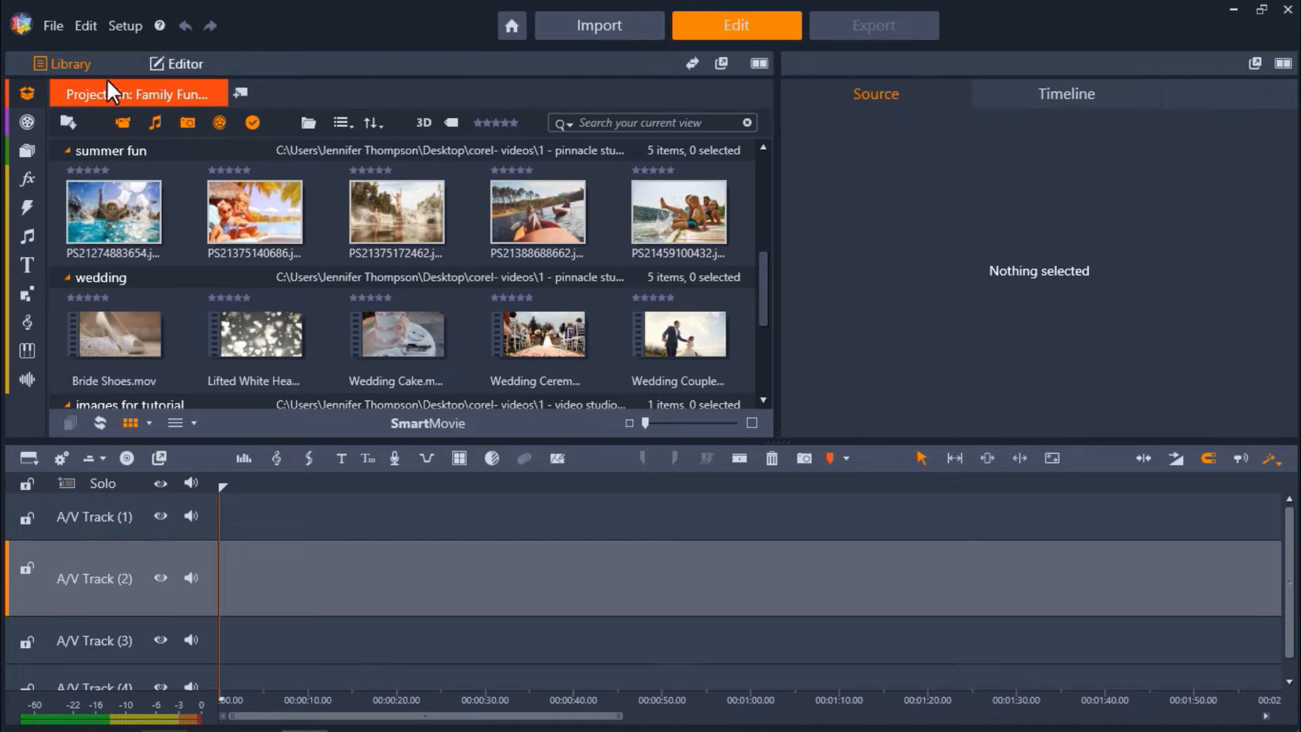
# Create a new project bin named City Time Lapse in the library.
pyautogui.click(30, 96)
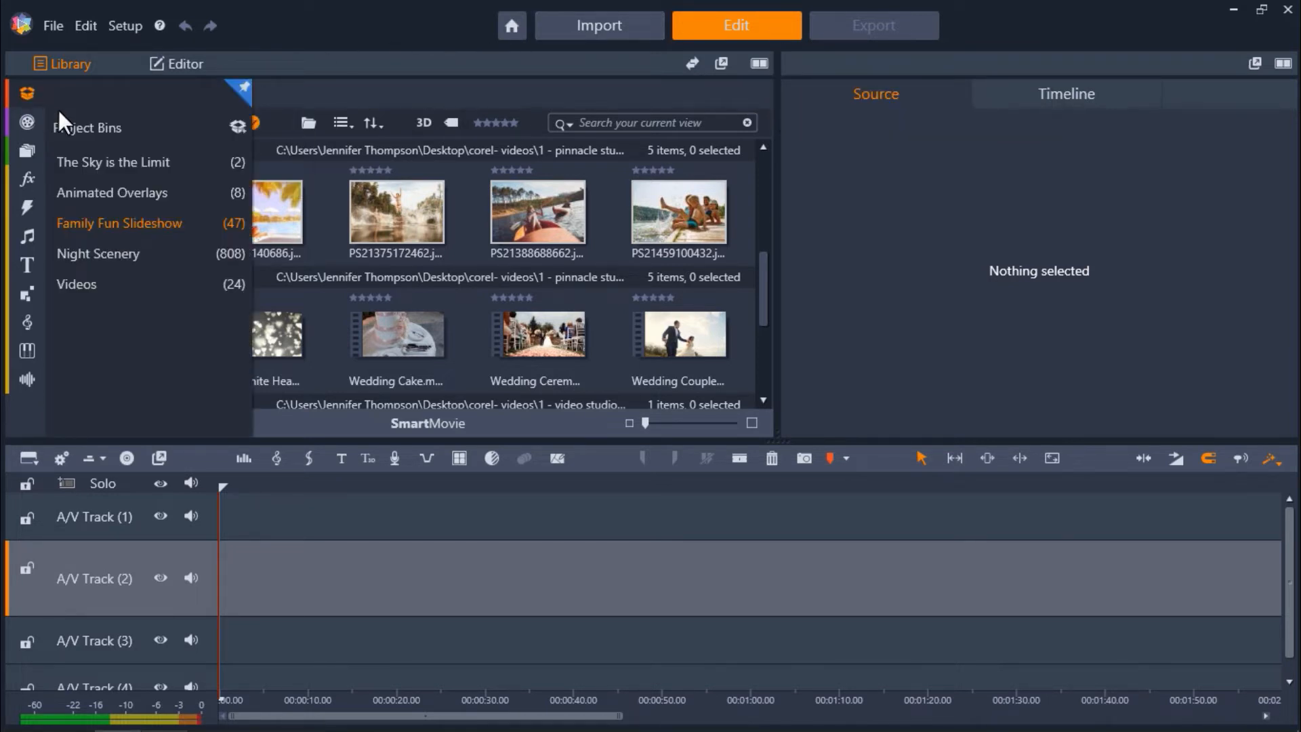
pyautogui.click(238, 126)
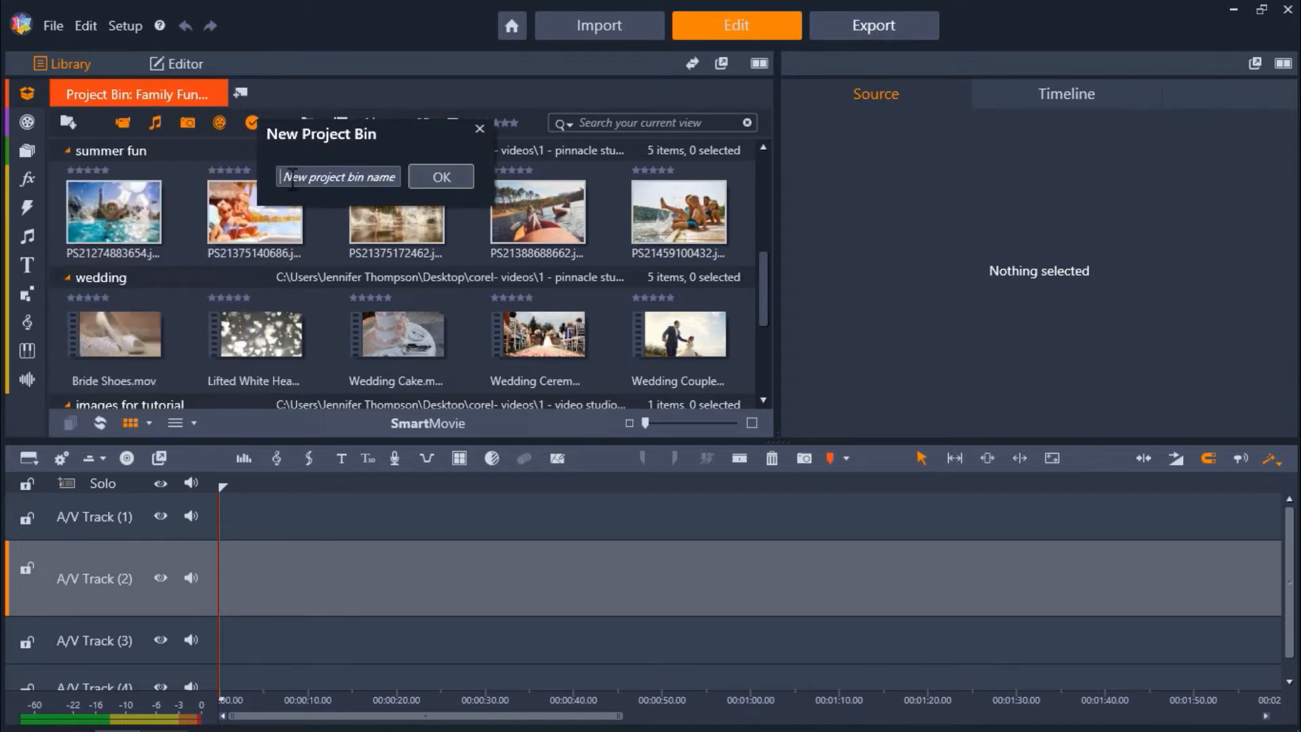
pyautogui.write('City Time Lapse')
pyautogui.click(427, 175)
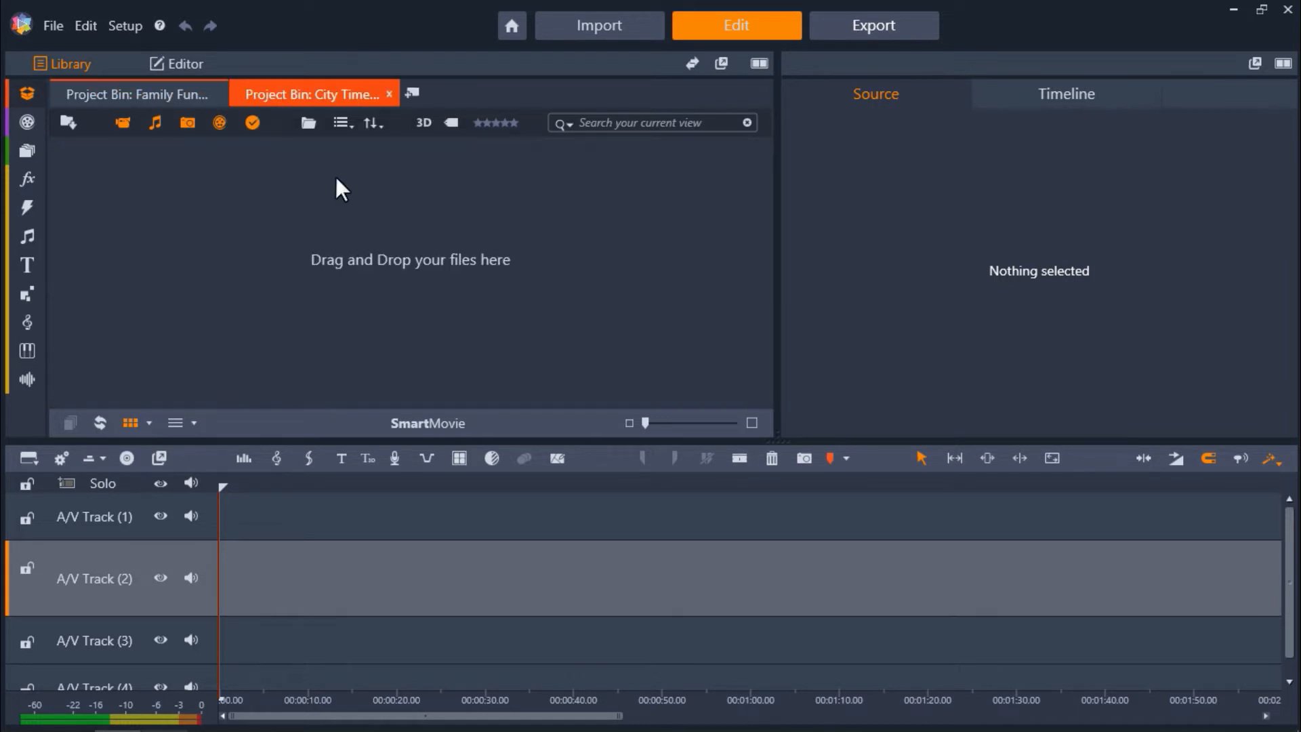
# Import all the images from the Taipei folder inside Taipei-Images into the City Time Lapse bin.
pyautogui.click(71, 120)
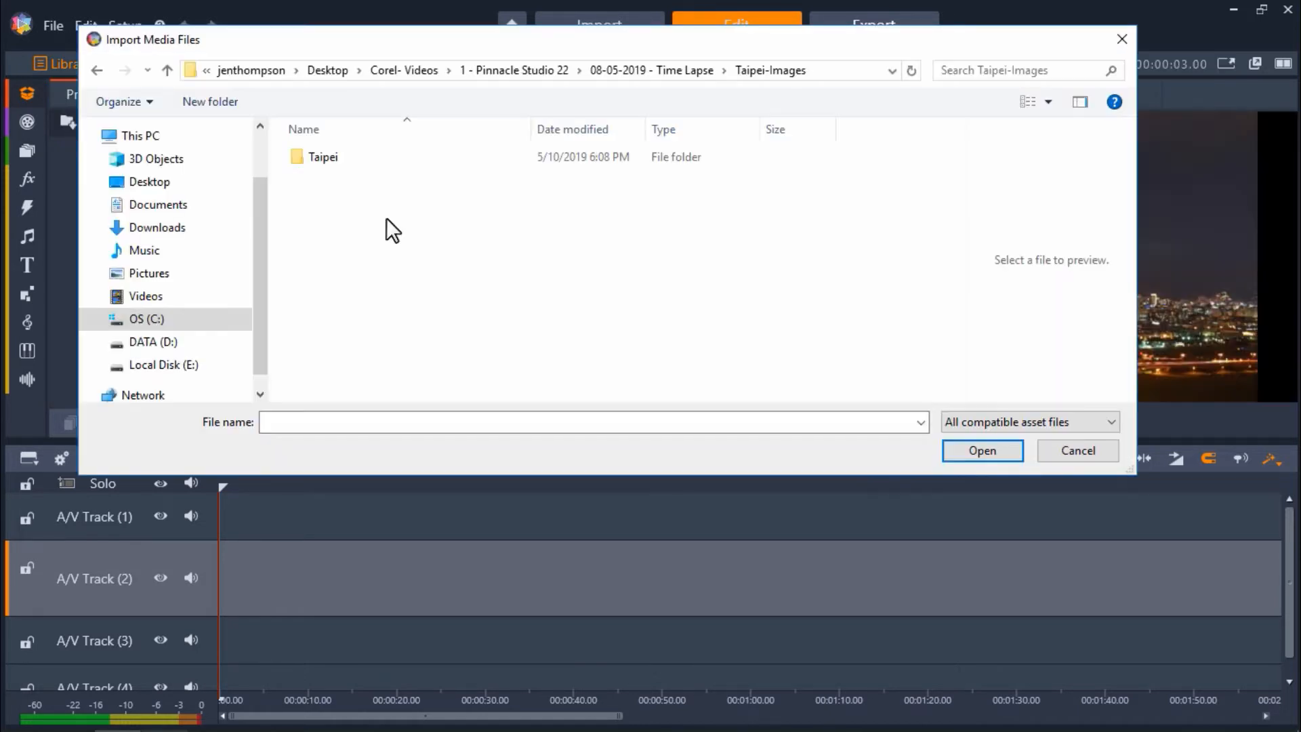
pyautogui.doubleClick(320, 153)
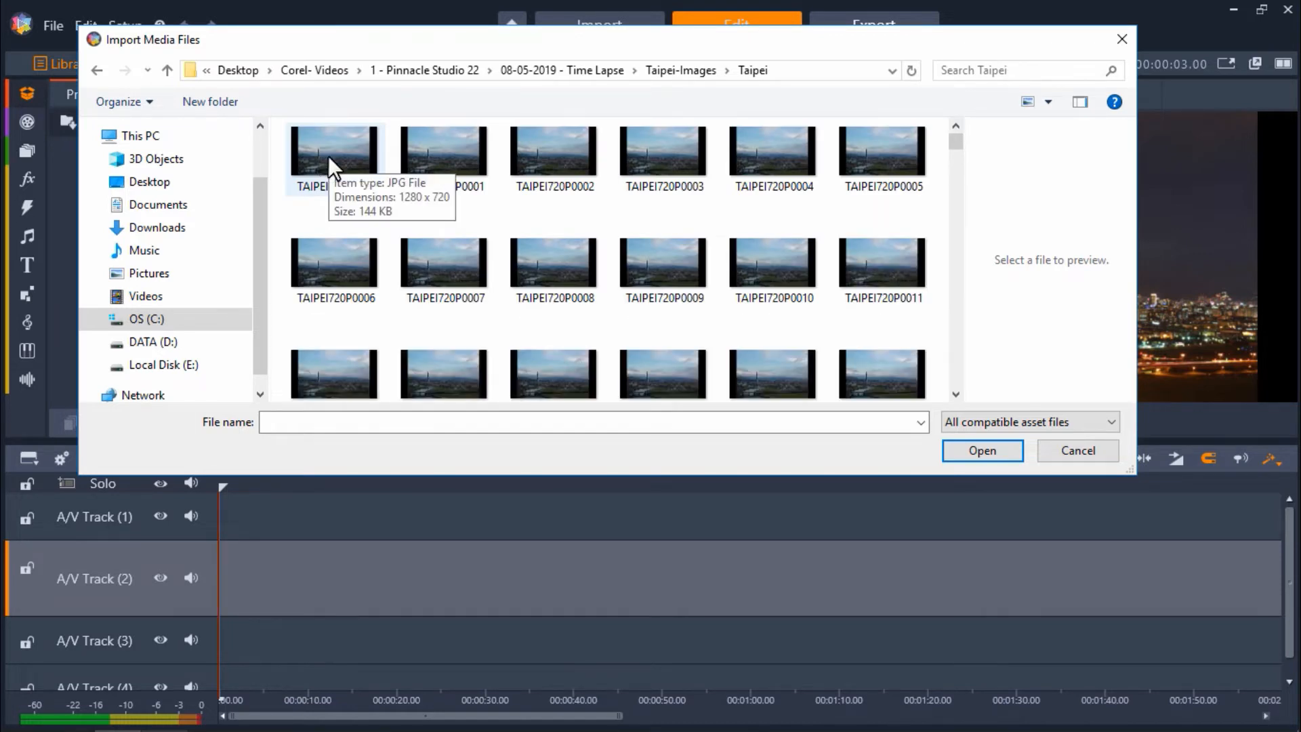
pyautogui.hotkey('ctrl', 'a')
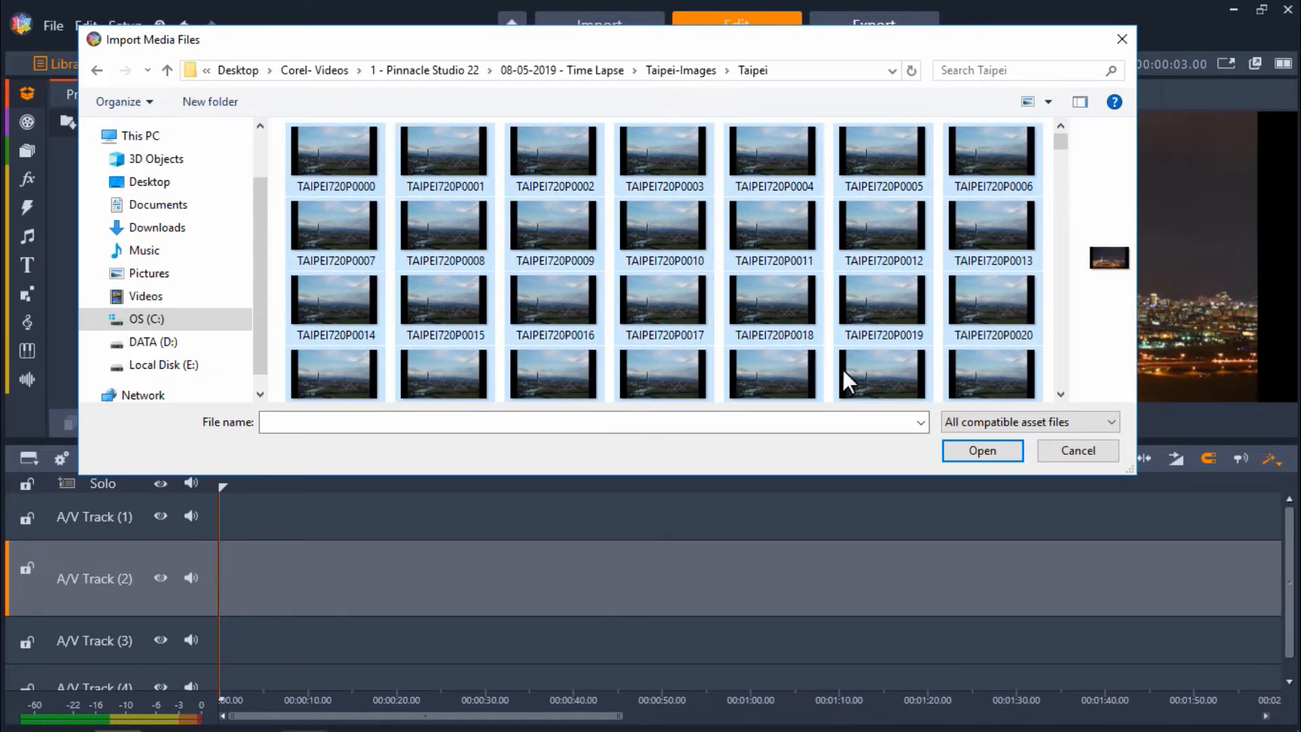
pyautogui.click(962, 452)
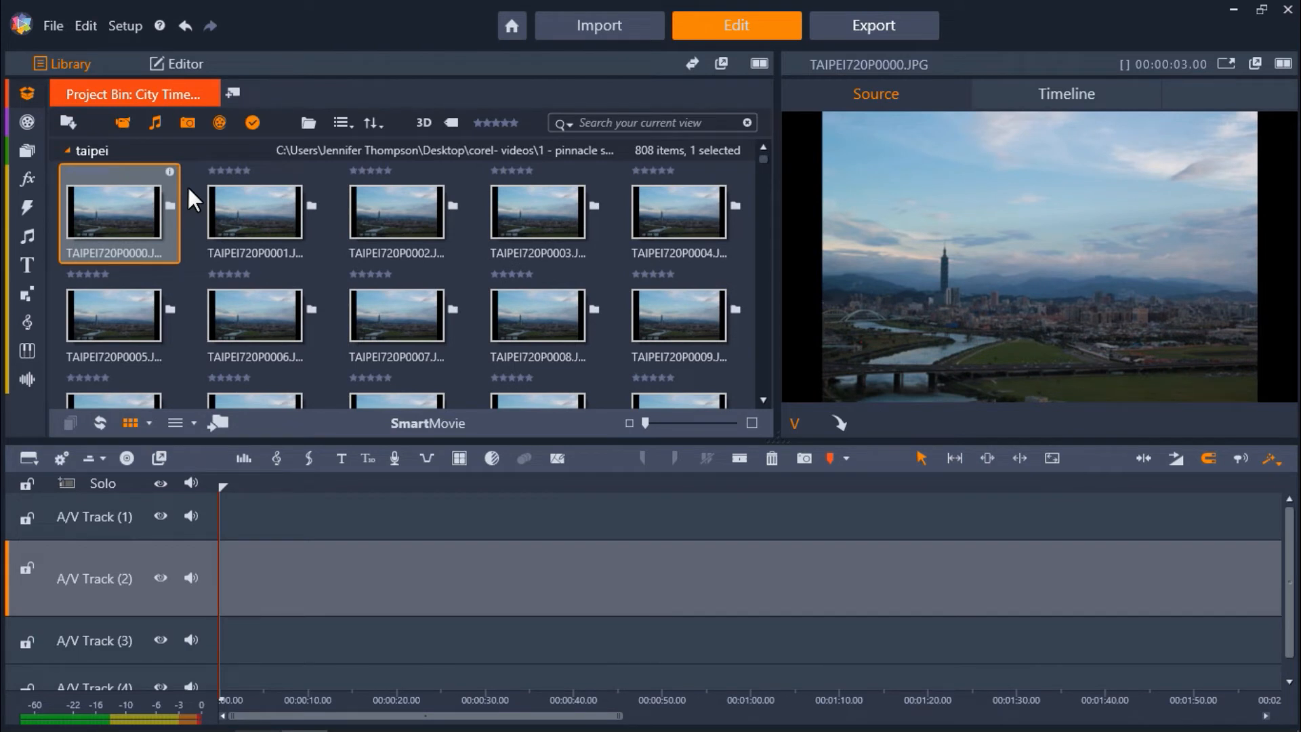
# Place all the images from the project bin at the start of A/V Track (2).
pyautogui.click(187, 185)
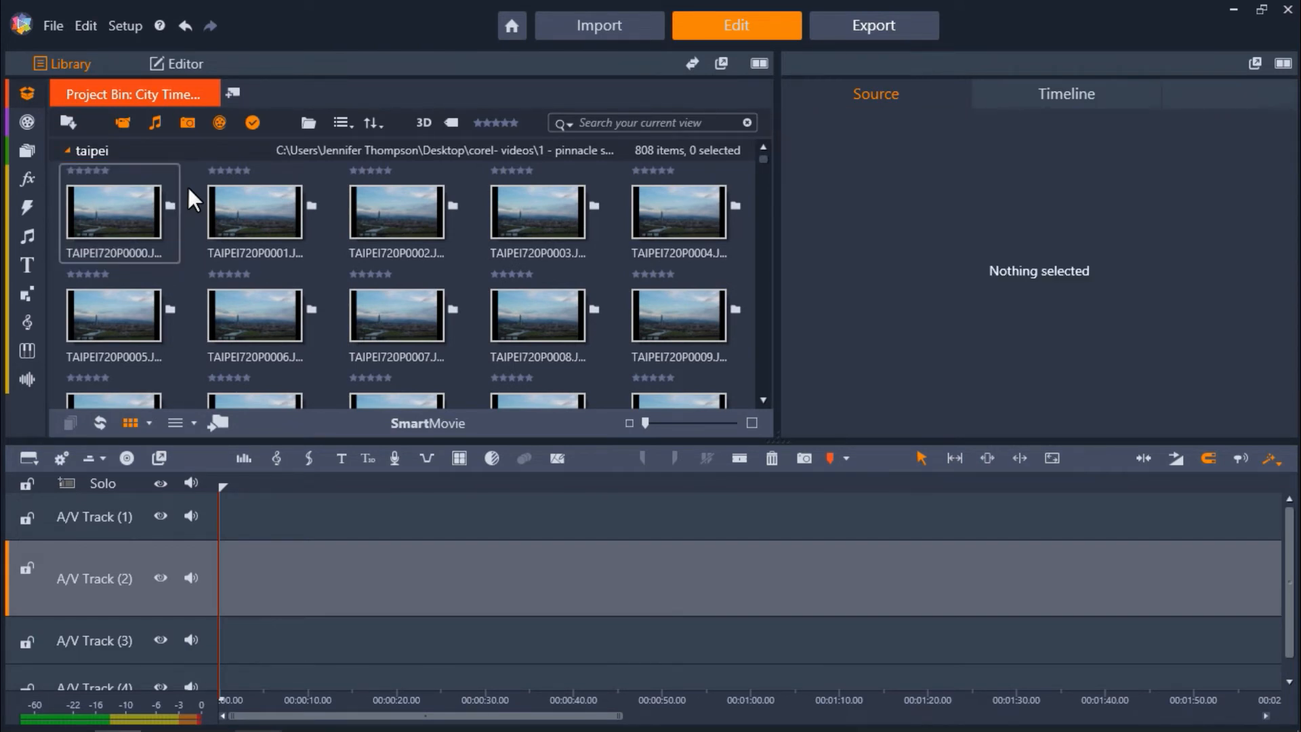
pyautogui.hotkey('ctrl', 'a')
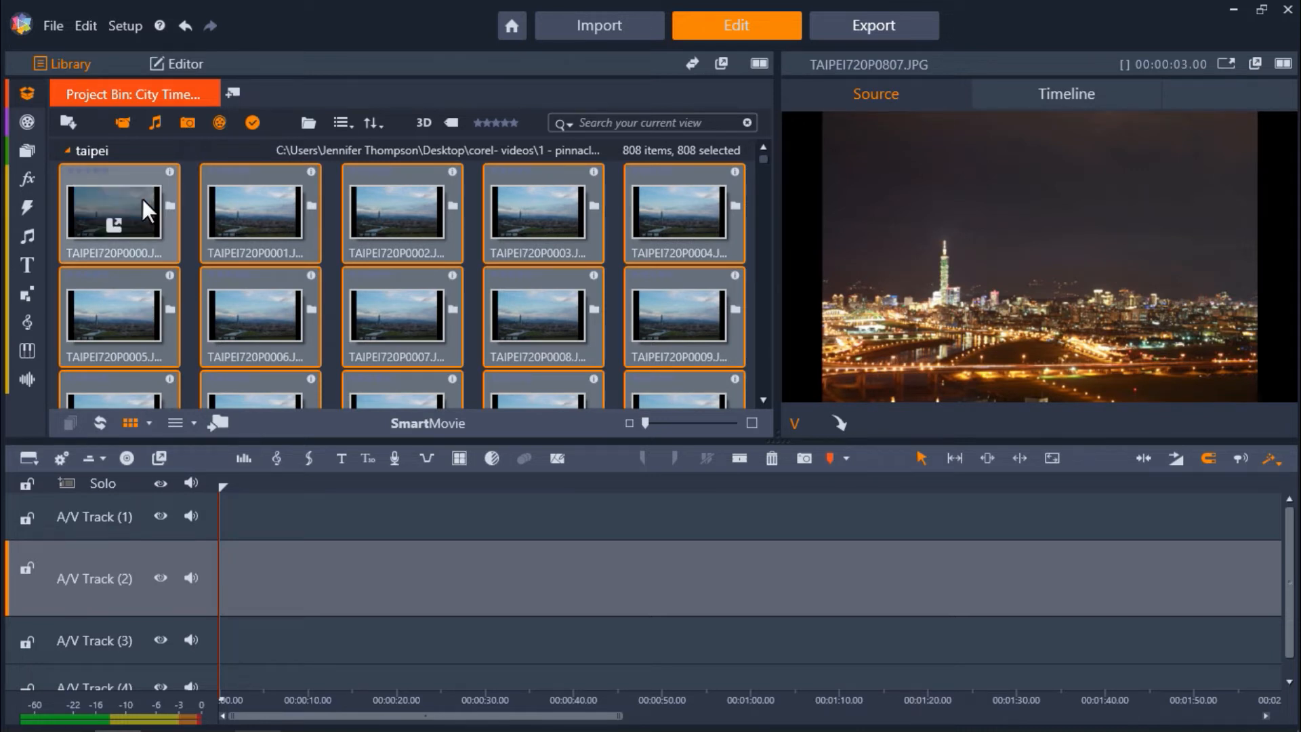
pyautogui.moveTo(142, 197); pyautogui.dragTo(241, 577)
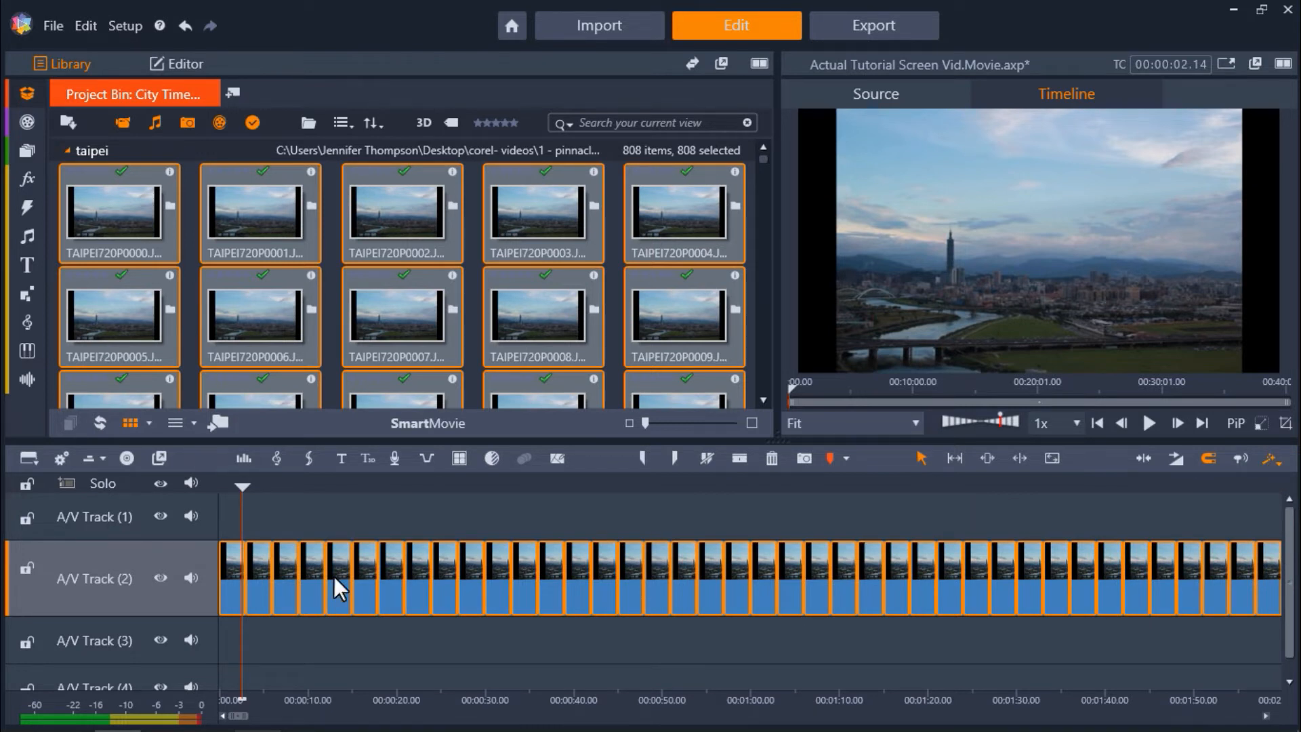
# Set the duration of all the selected image clips on the timeline to 1 frame.
pyautogui.rightClick(224, 581)
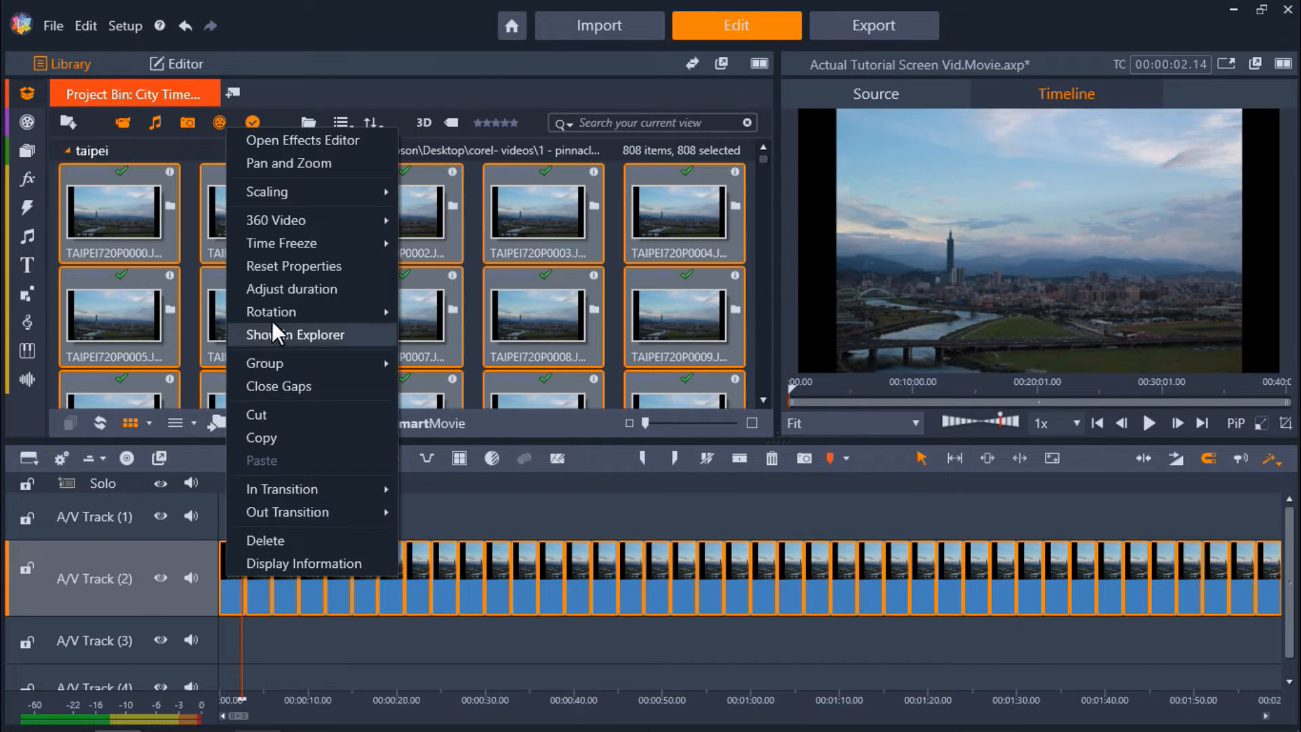
pyautogui.click(275, 291)
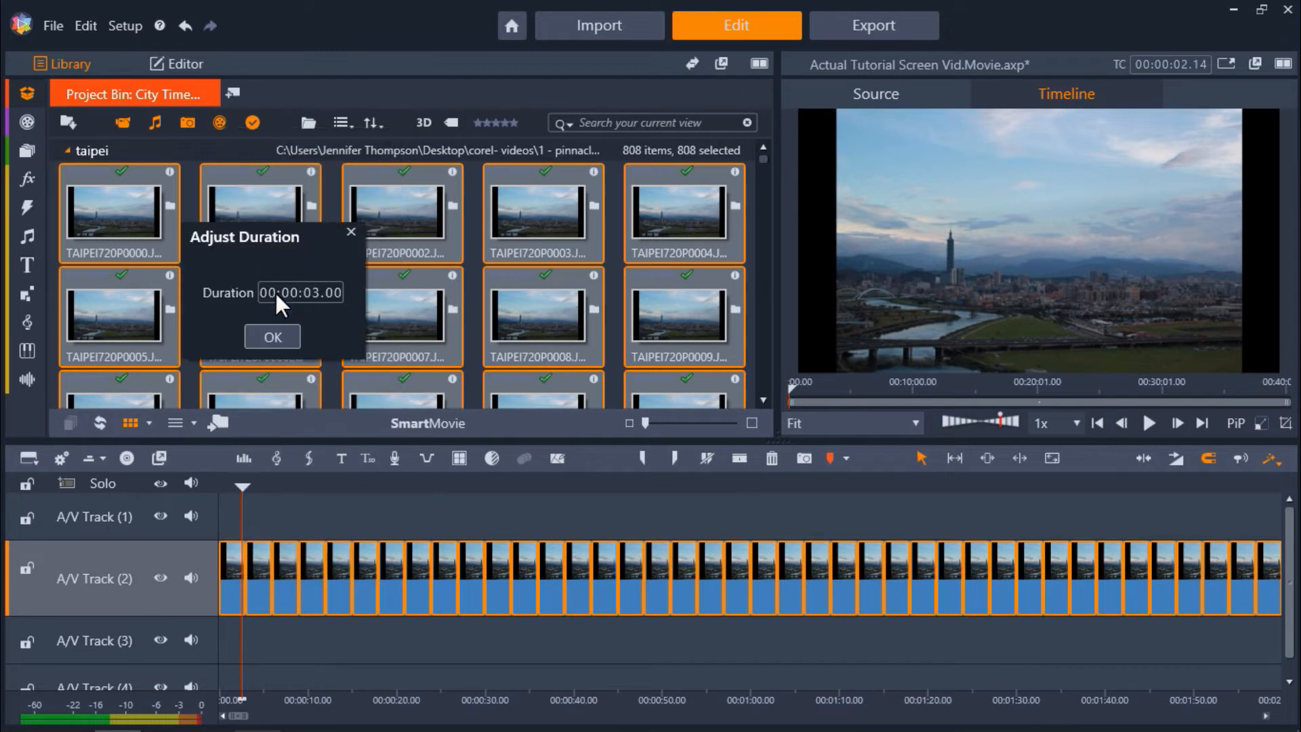
pyautogui.click(312, 294)
pyautogui.write('1')
pyautogui.click(286, 339)
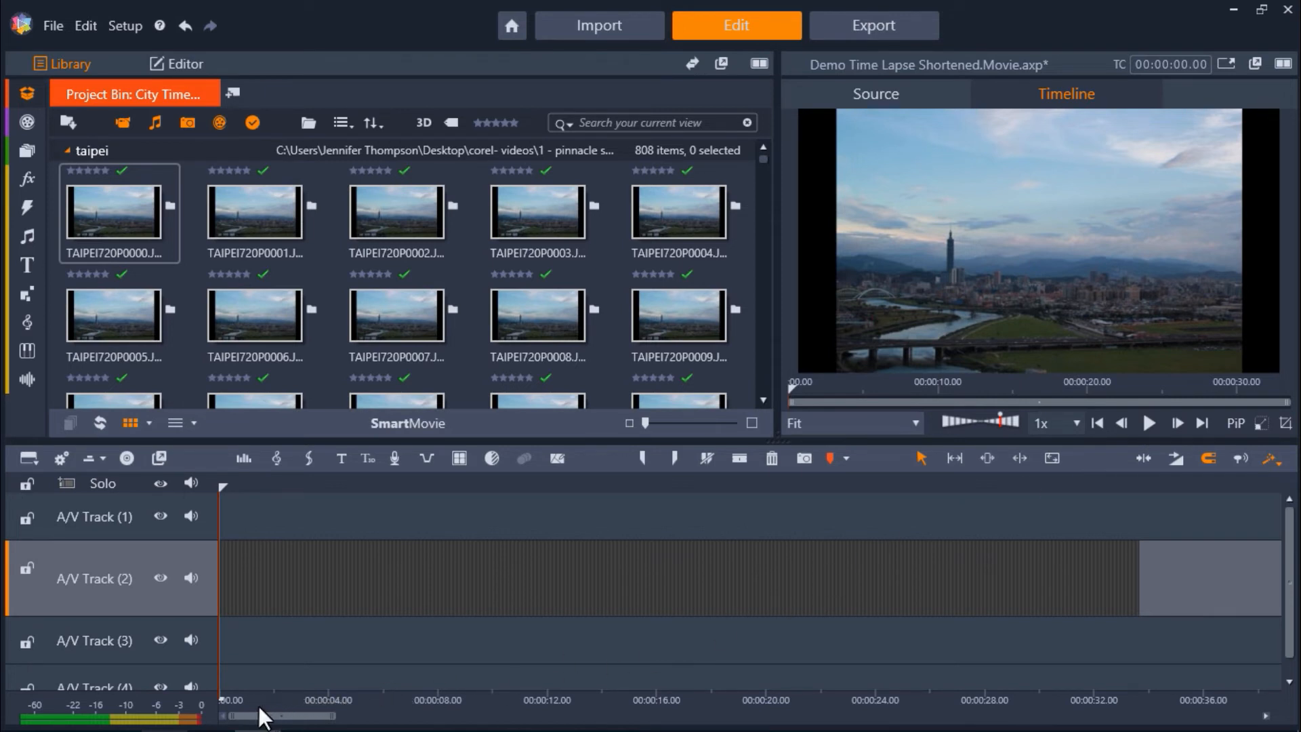
# Open the first timeline image in the Effects Editor and start a crop with a 16:9 (square pixels) aspect ratio.
pyautogui.moveTo(258, 694); pyautogui.dragTo(892, 705)
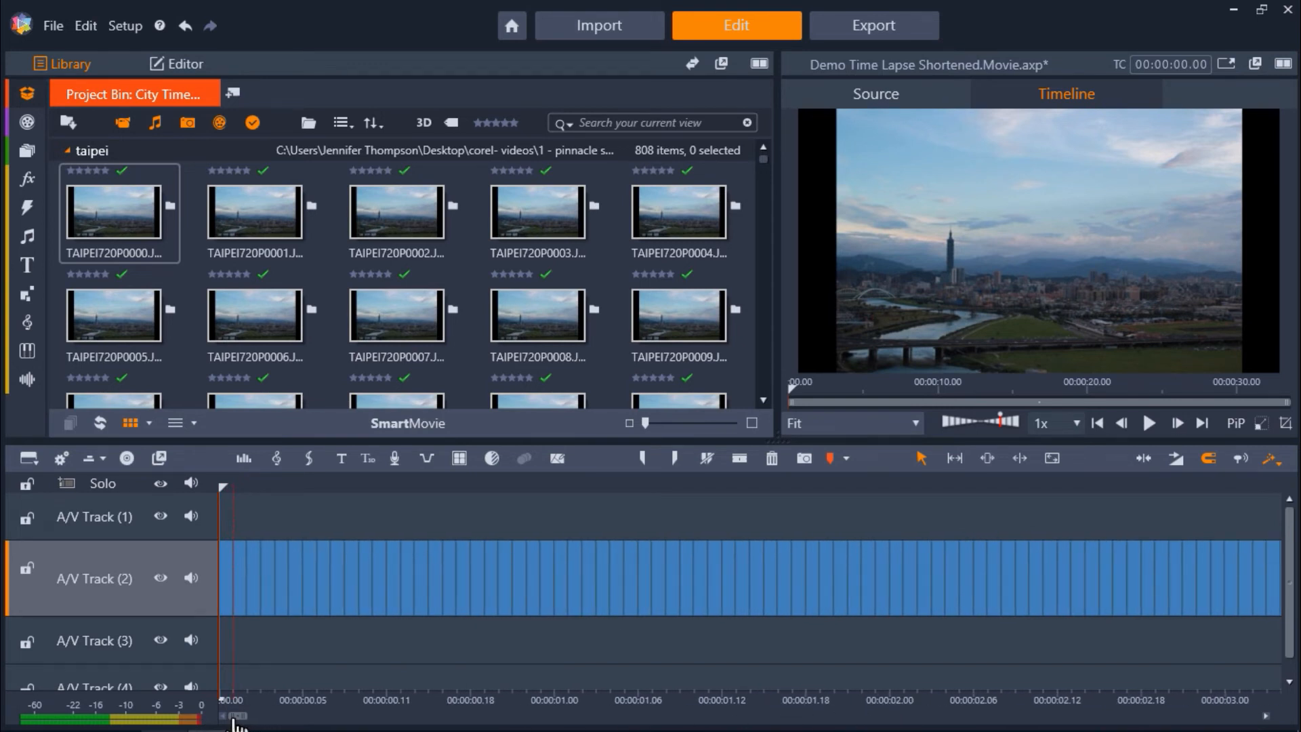
pyautogui.rightClick(225, 587)
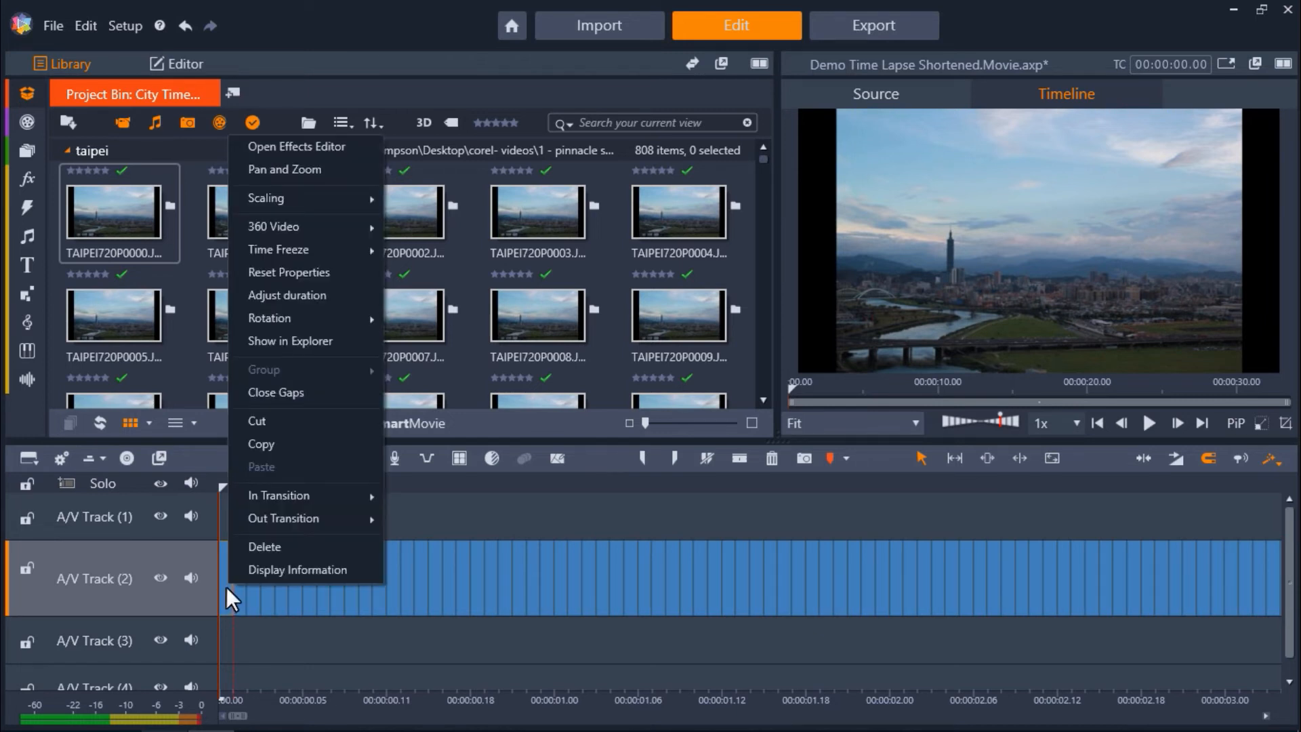
pyautogui.click(298, 150)
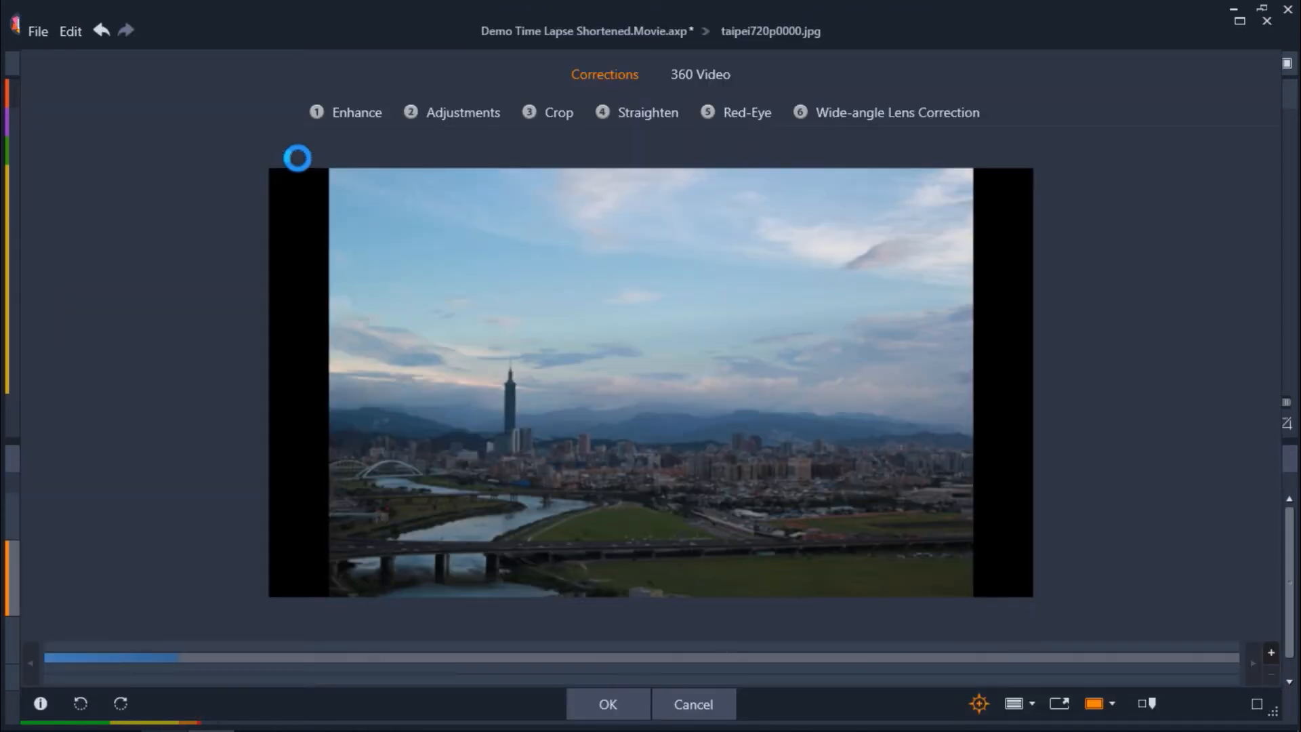
pyautogui.click(547, 111)
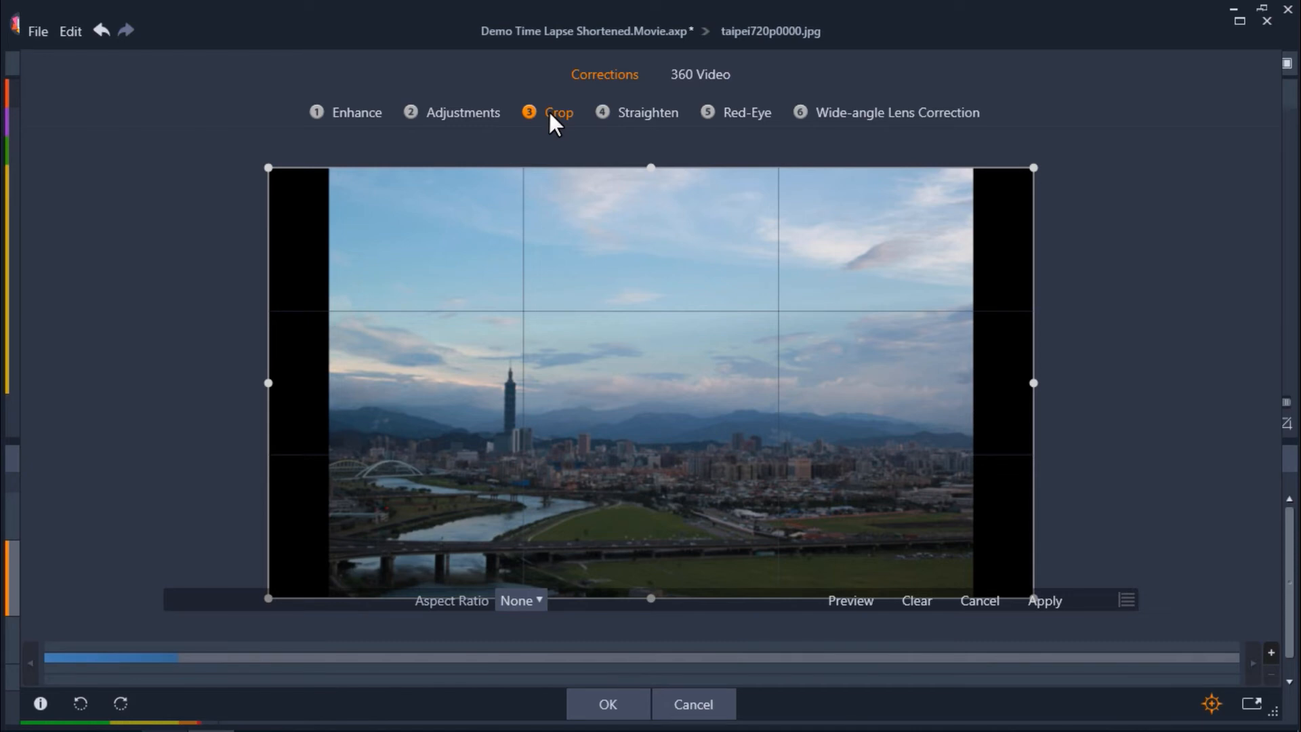
pyautogui.click(535, 598)
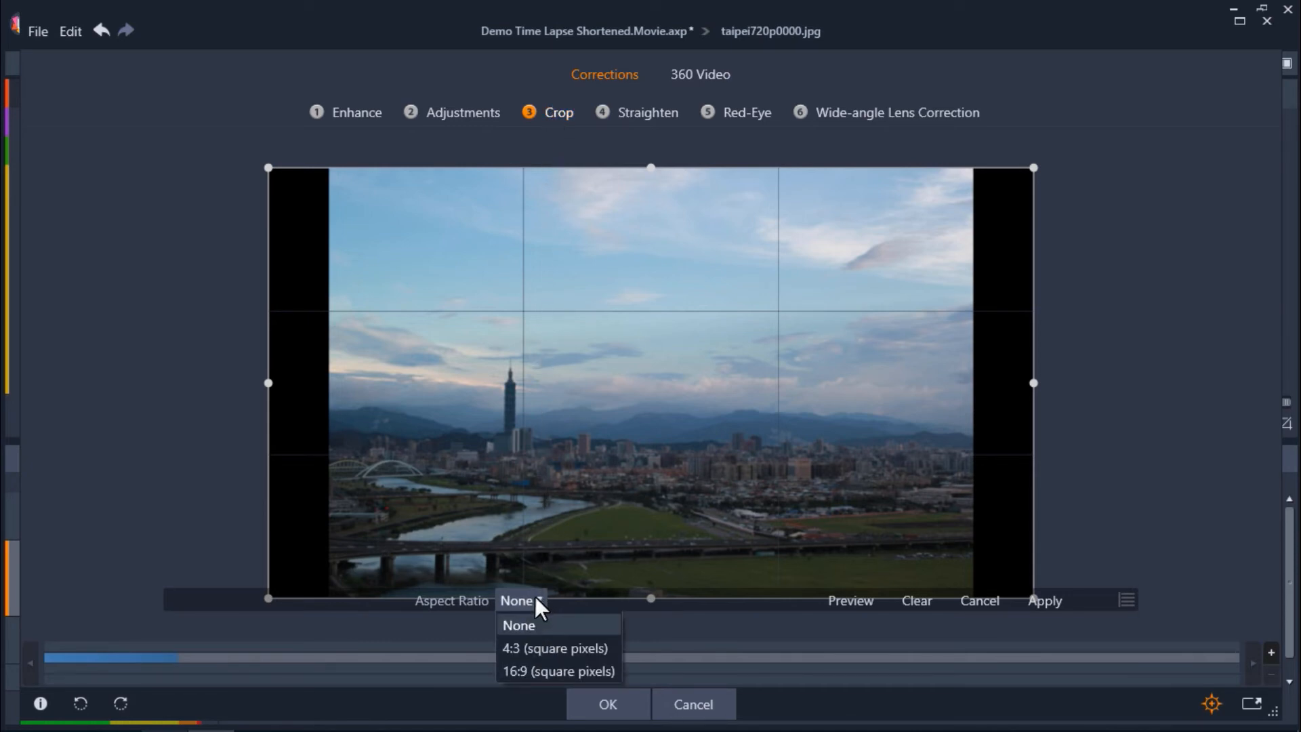
pyautogui.click(543, 671)
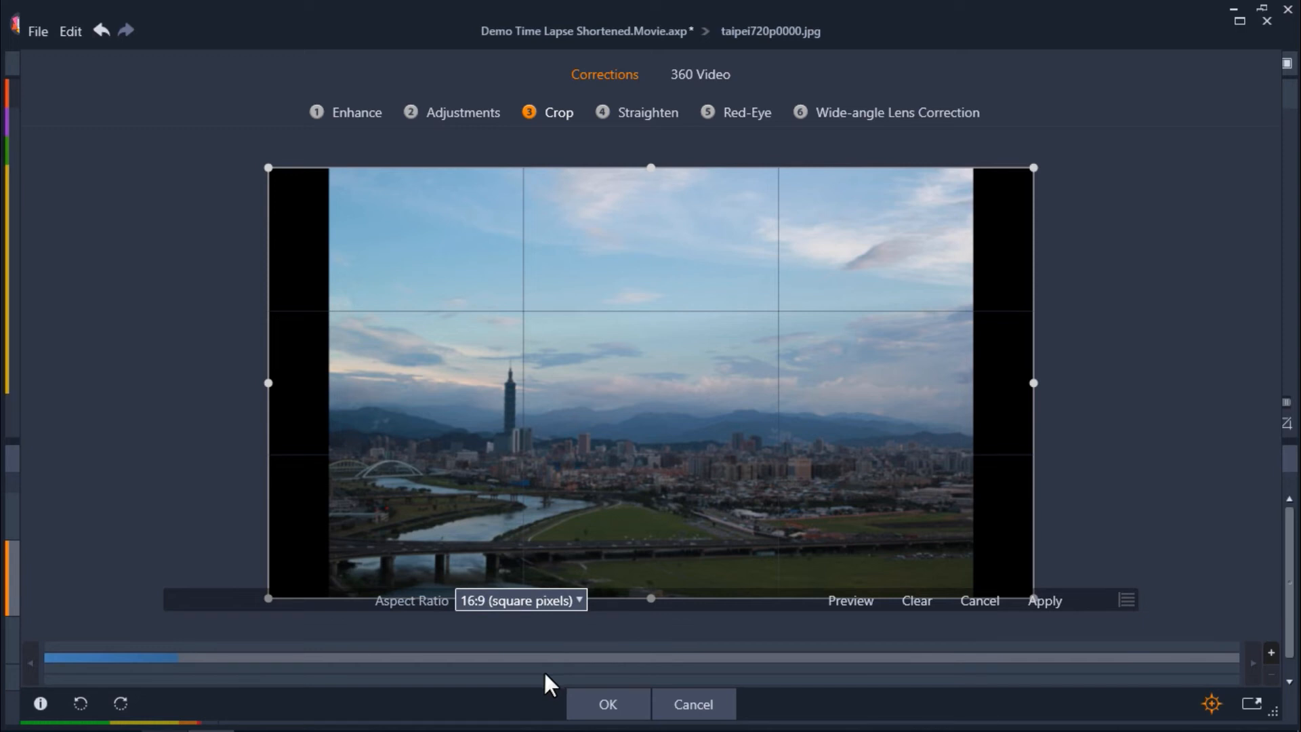
# Fit the crop frame between the black side bars, keeping the bridge in view, and apply the crop to the image.
pyautogui.moveTo(268, 596); pyautogui.dragTo(357, 550)
pyautogui.moveTo(588, 381); pyautogui.dragTo(576, 403)
pyautogui.moveTo(1021, 576); pyautogui.dragTo(961, 545)
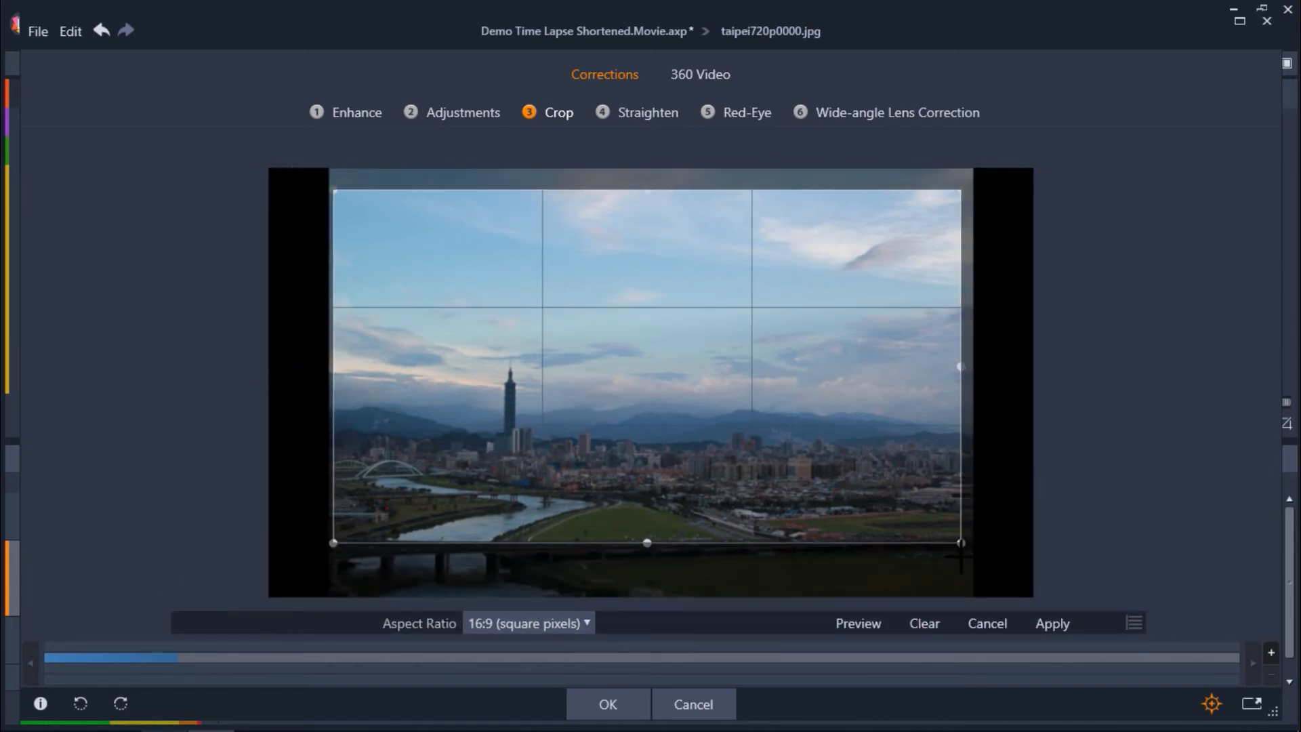
pyautogui.moveTo(897, 461); pyautogui.dragTo(901, 490)
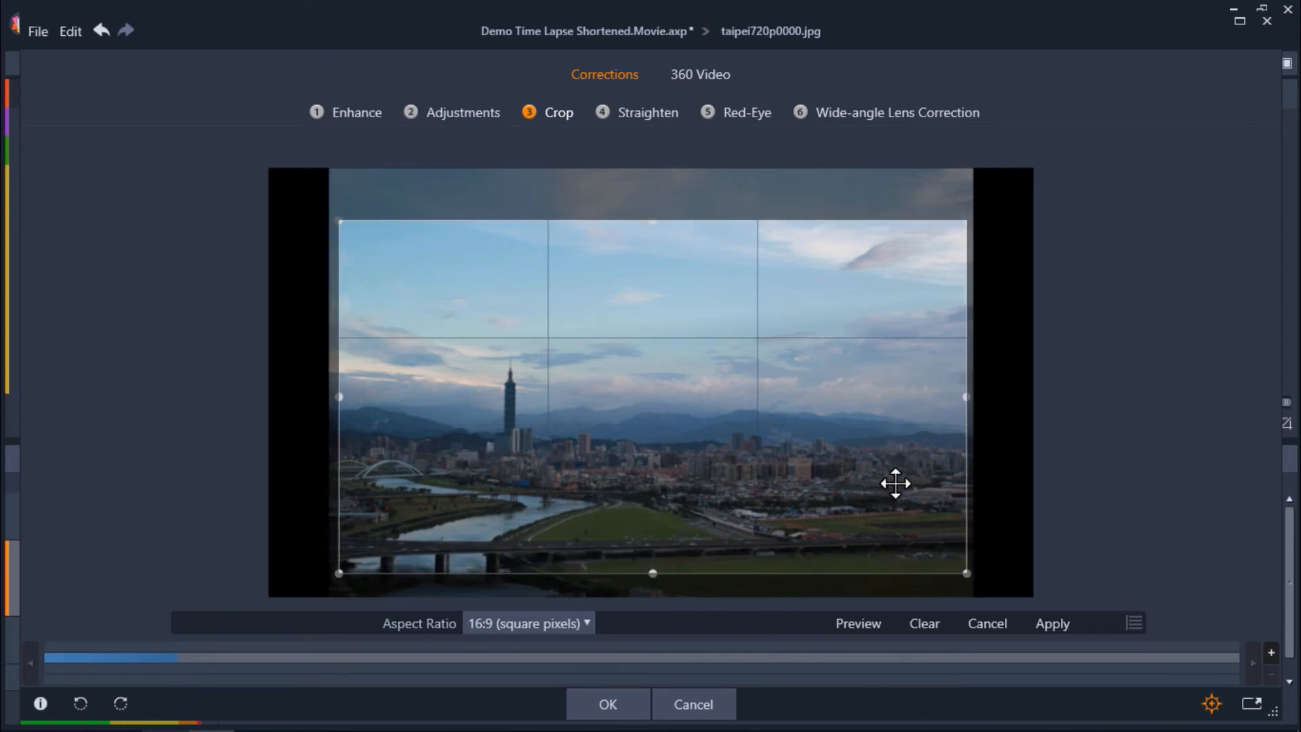
pyautogui.click(1041, 622)
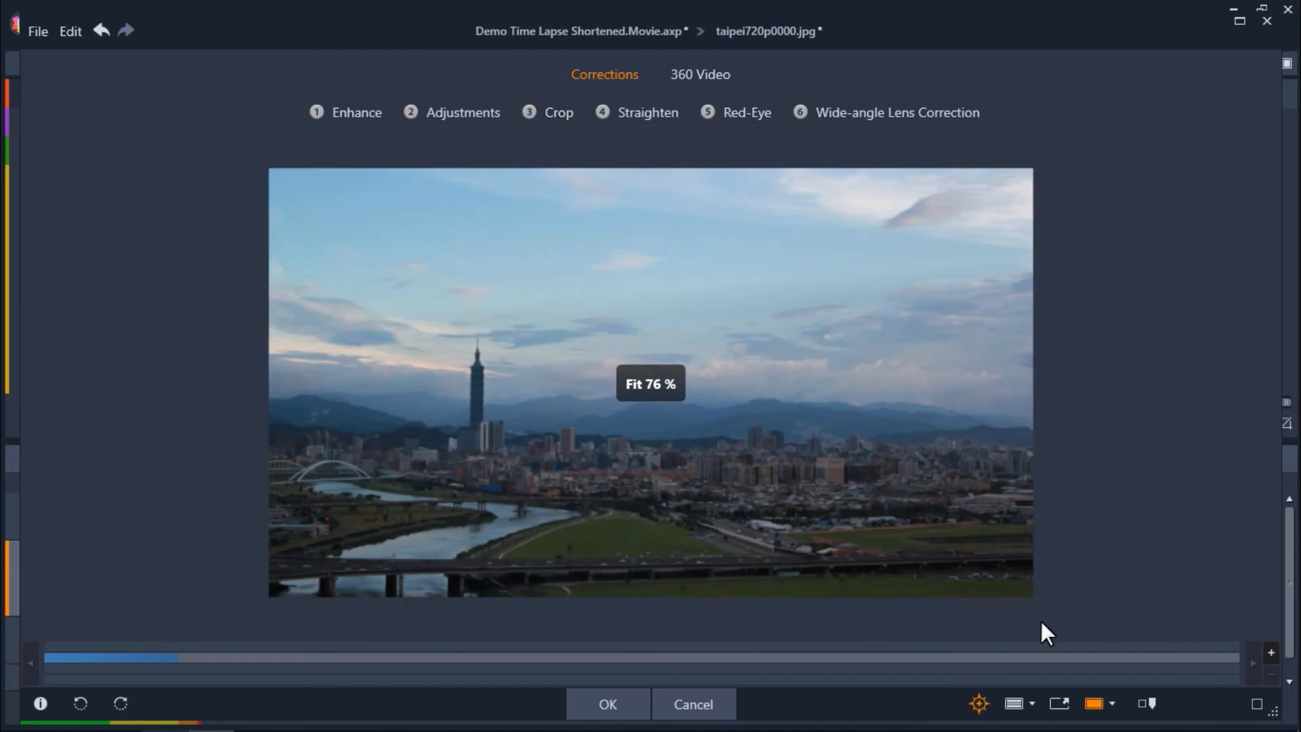
pyautogui.click(629, 705)
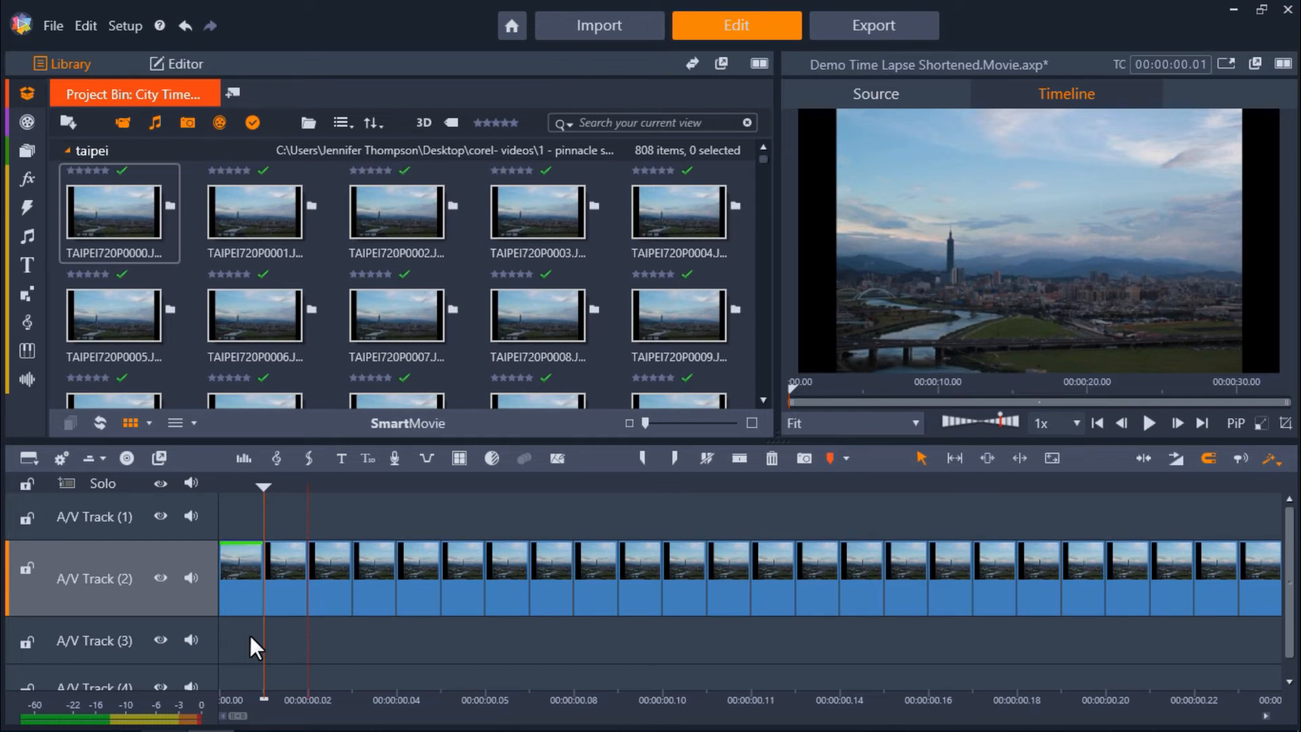
# Copy all corrections from the cropped first image clip on A/V Track (2).
pyautogui.click(244, 550)
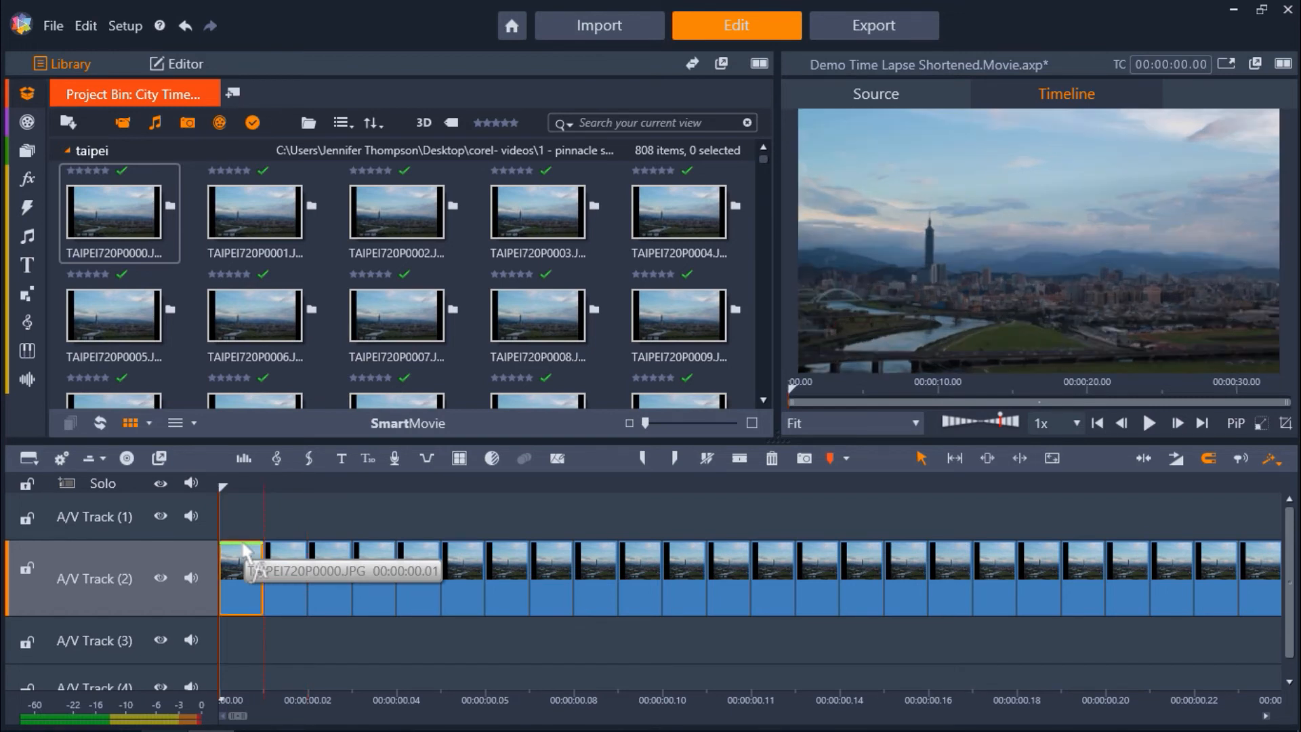
pyautogui.rightClick(244, 545)
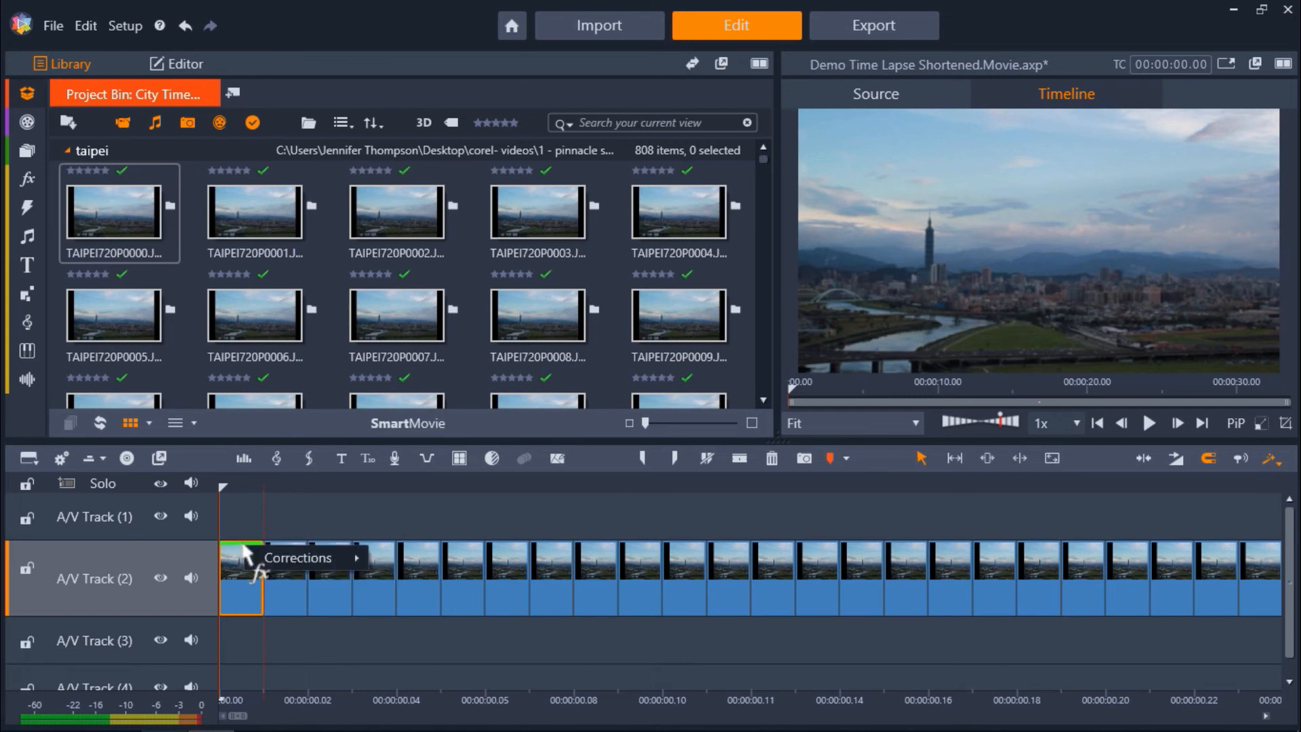
pyautogui.moveTo(254, 555)
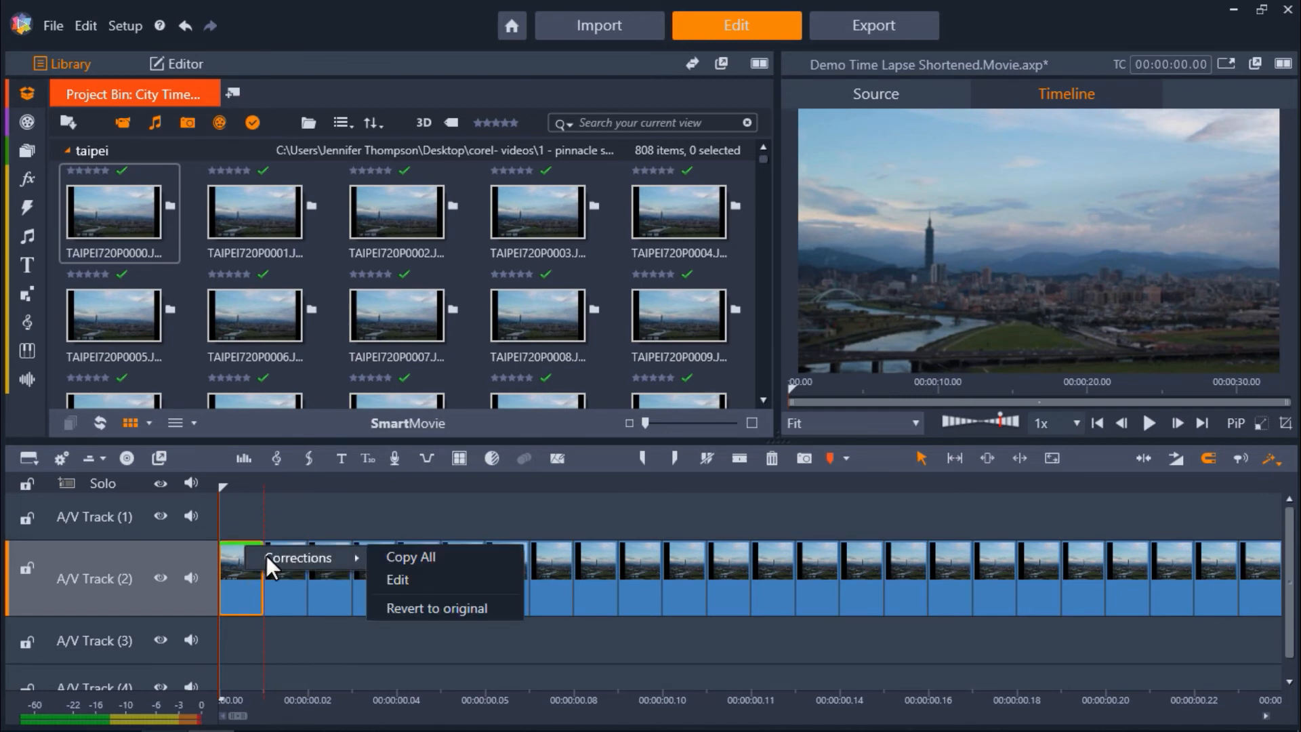
pyautogui.click(393, 558)
# Paste the copied crop correction onto all the image clips on A/V Track (2) and play back the timeline.
pyautogui.moveTo(444, 702); pyautogui.dragTo(130, 700)
pyautogui.moveTo(1083, 638); pyautogui.dragTo(223, 557)
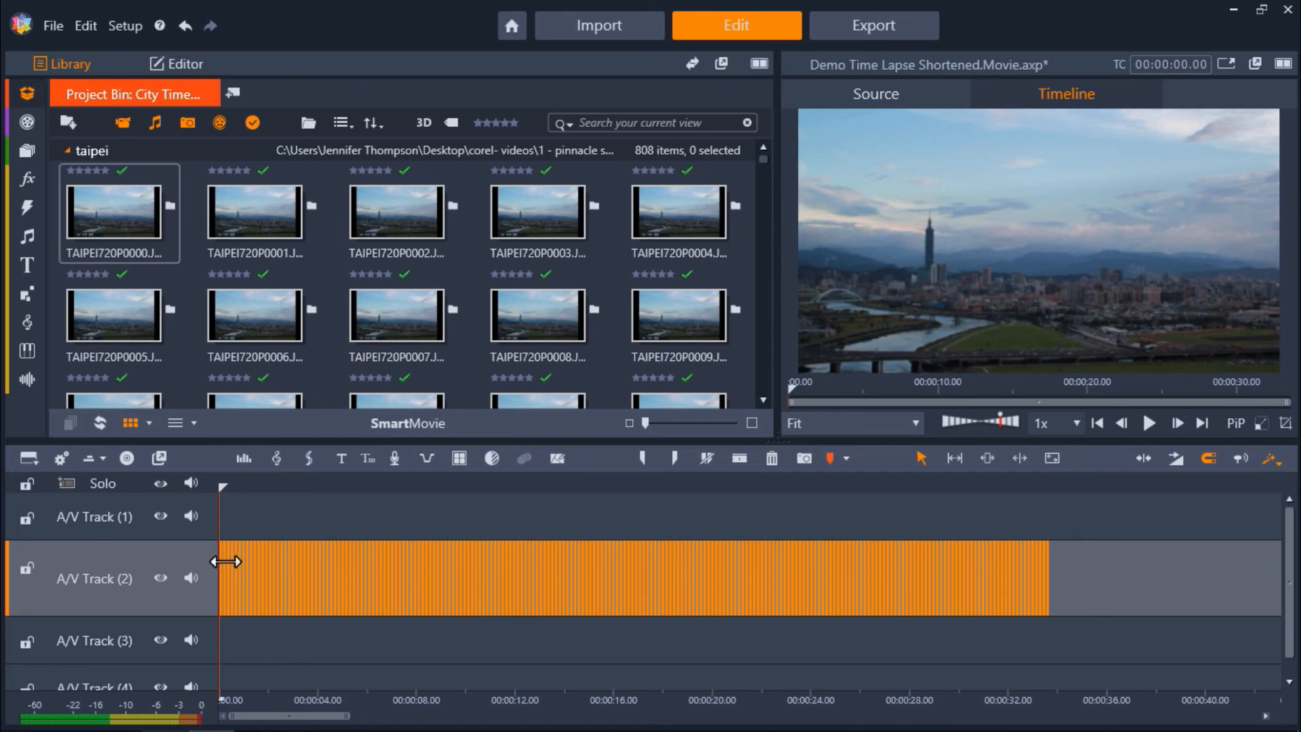
pyautogui.rightClick(236, 561)
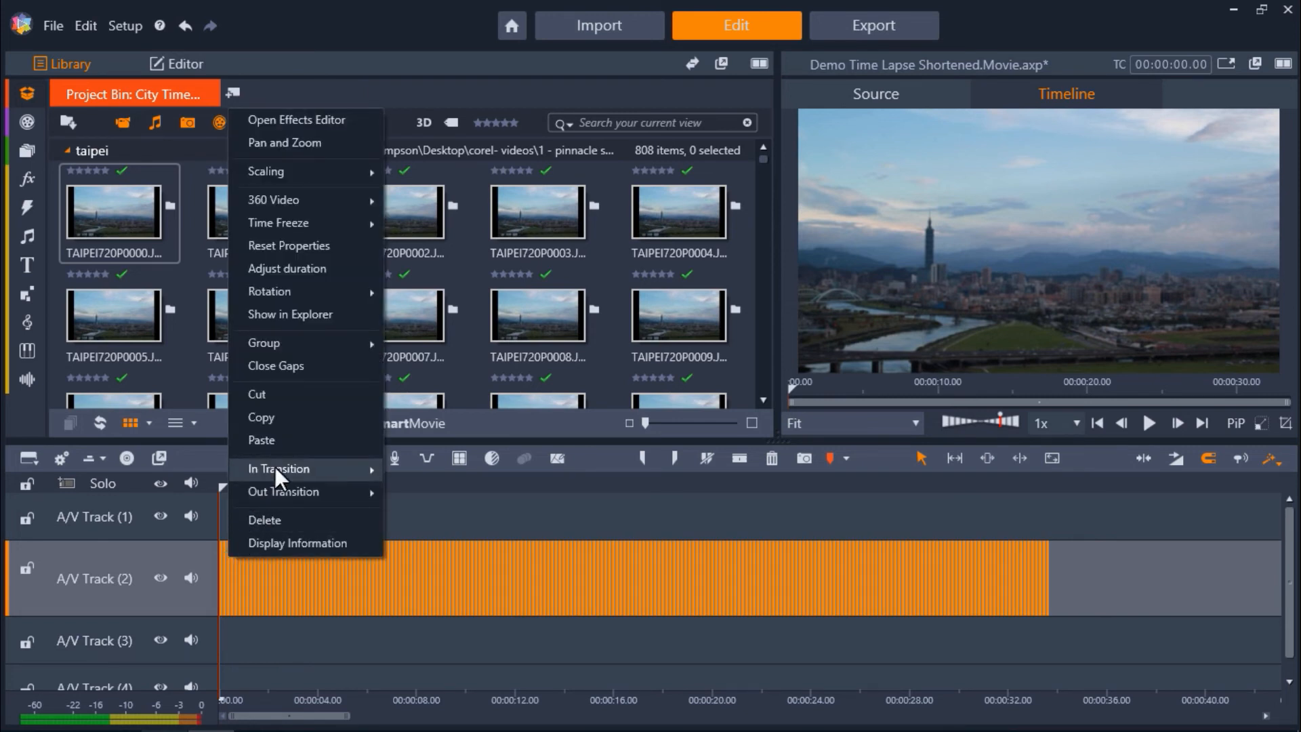
pyautogui.click(278, 438)
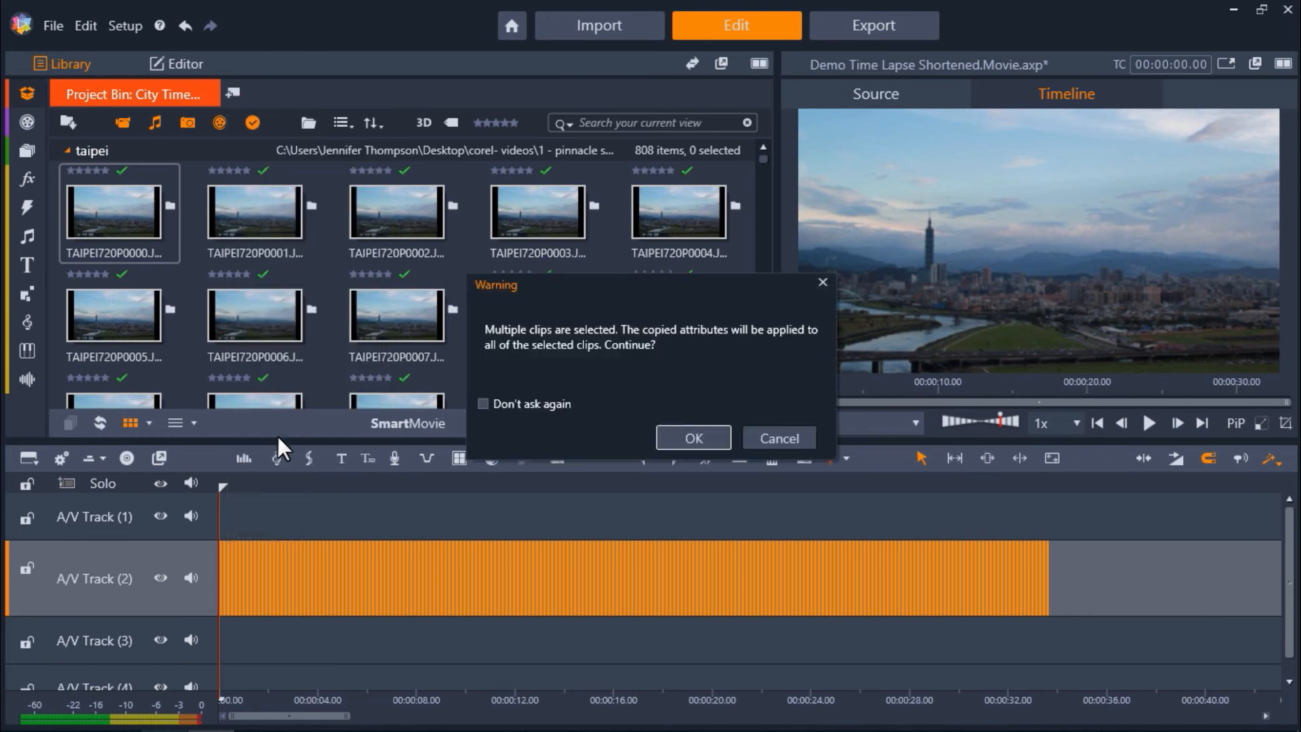
pyautogui.click(664, 441)
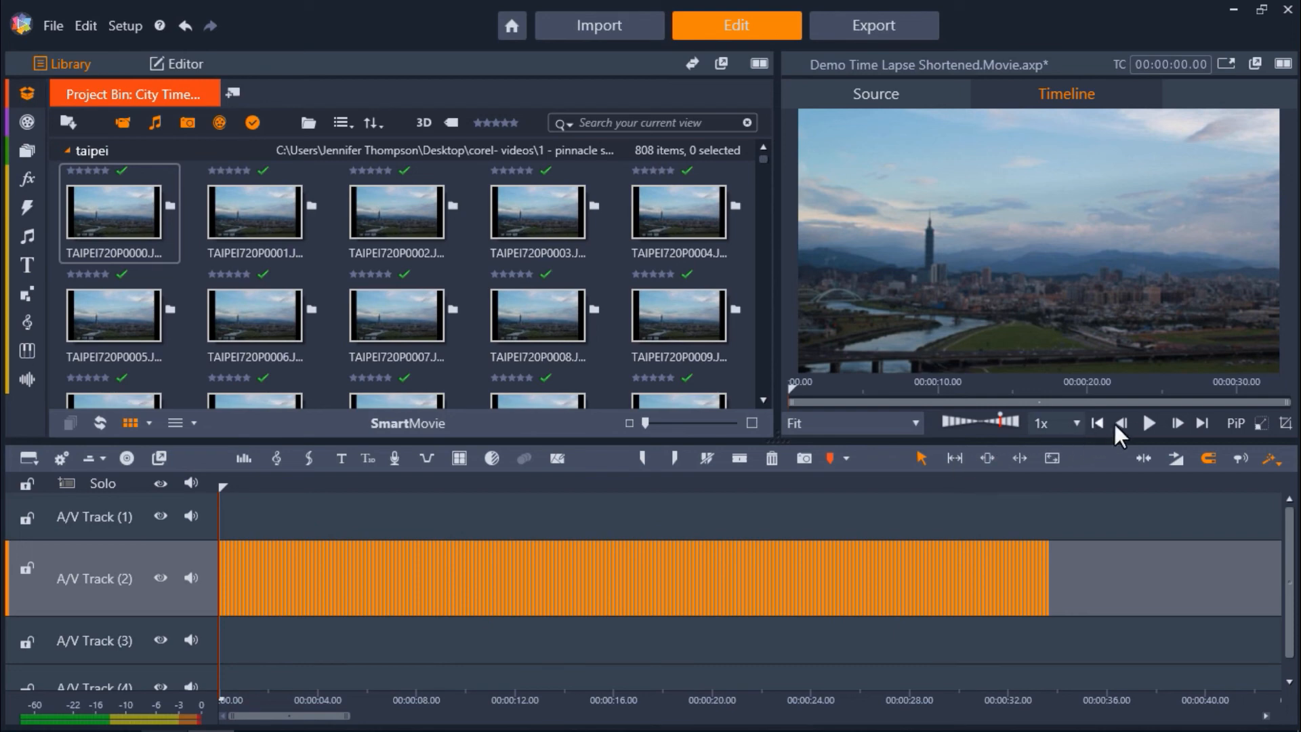
pyautogui.click(1147, 423)
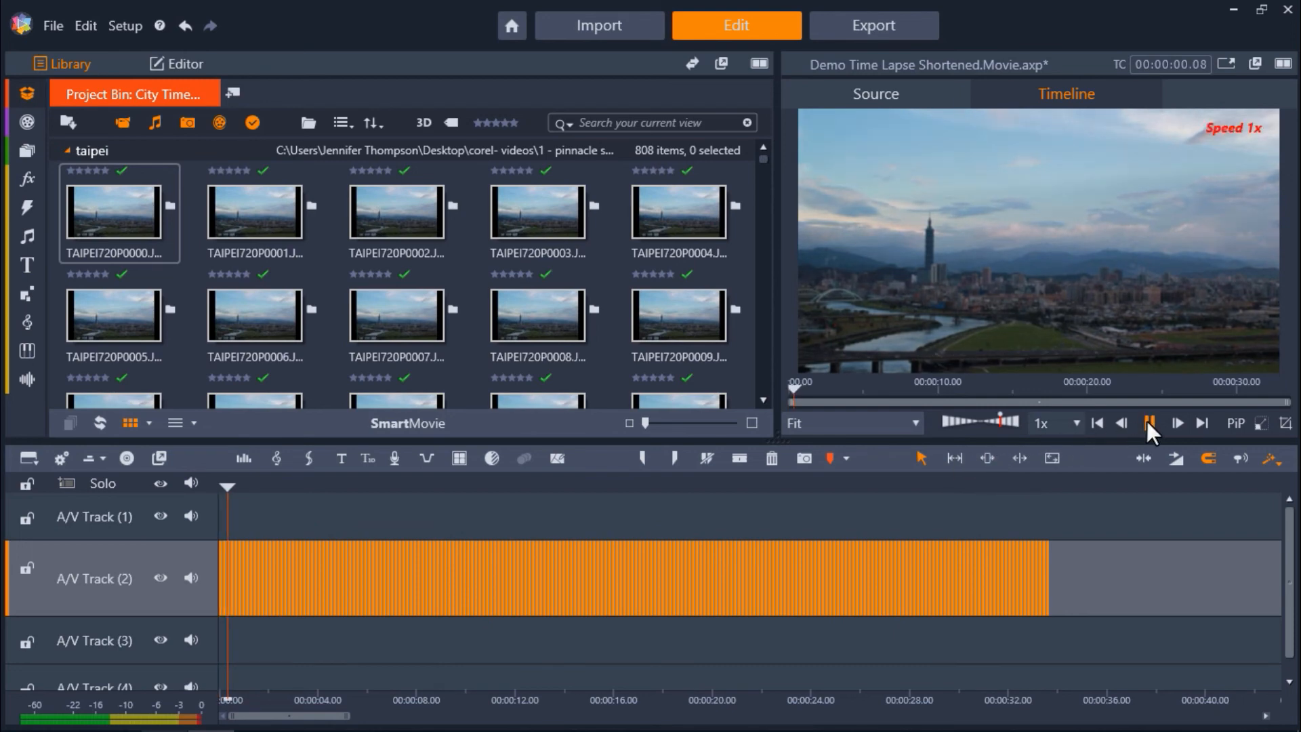